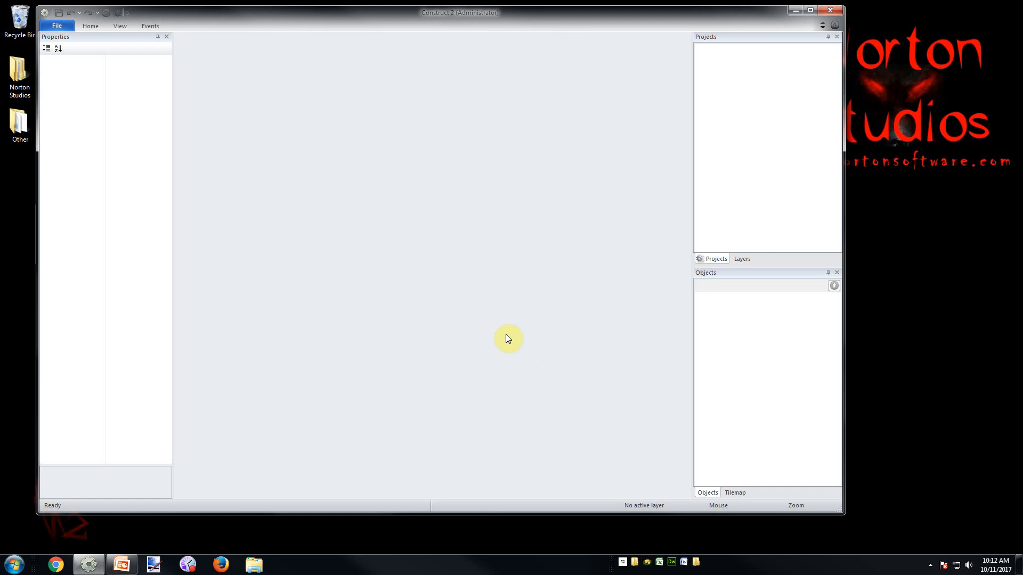
# Open the recent project NortonPatreon.caproj
pyautogui.click(58, 25)
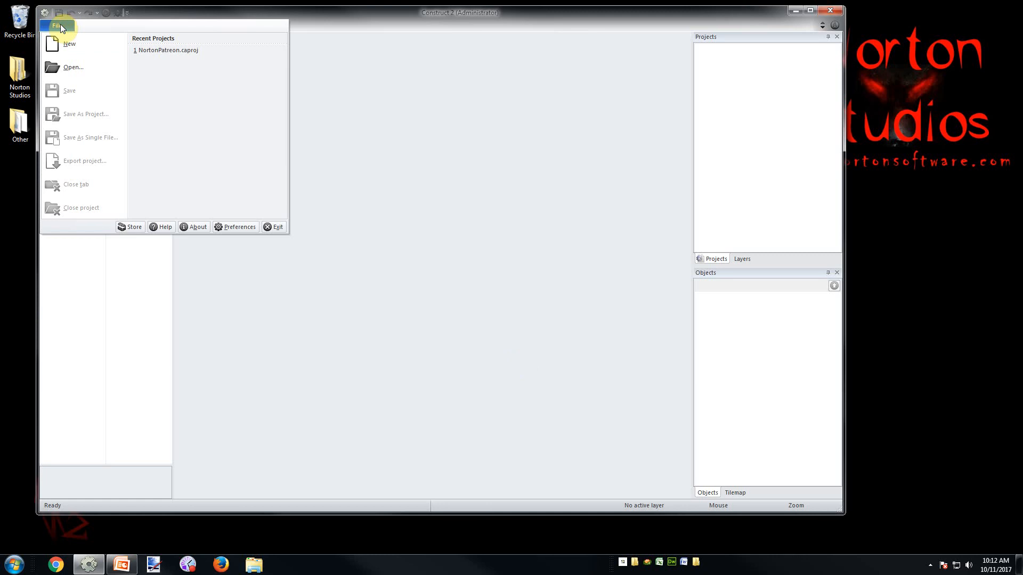
pyautogui.click(464, 161)
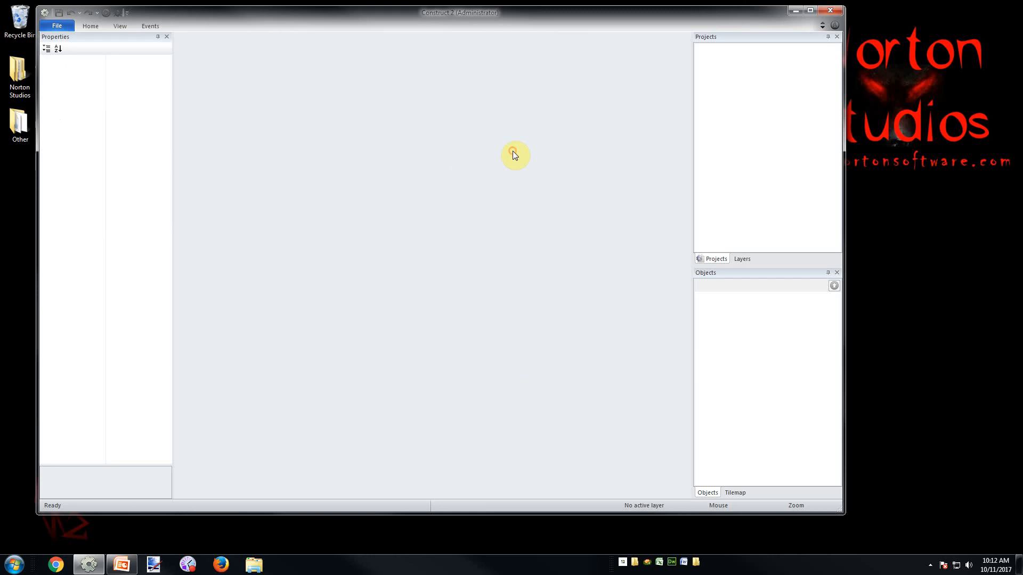
pyautogui.click(61, 27)
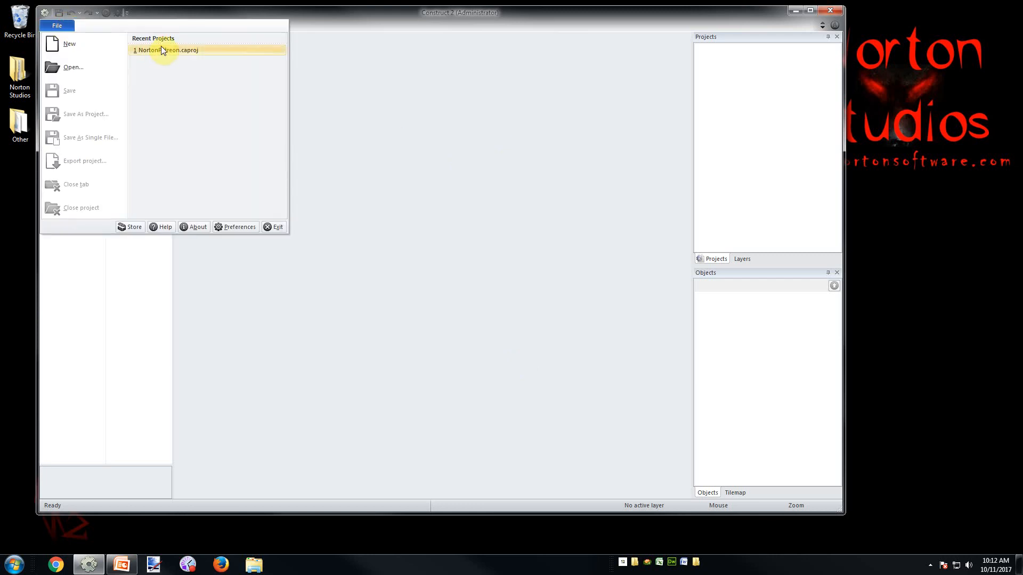
pyautogui.click(163, 51)
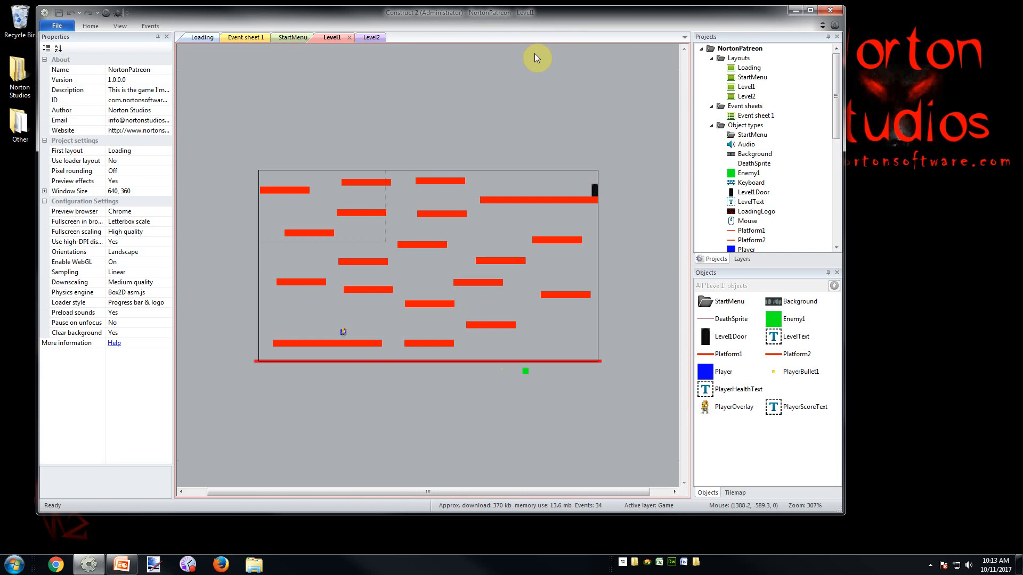
# Look through the project's open Loading, StartMenu, Level1 and Level2 layouts and Event sheet 1, ending on Level2
pyautogui.click(301, 38)
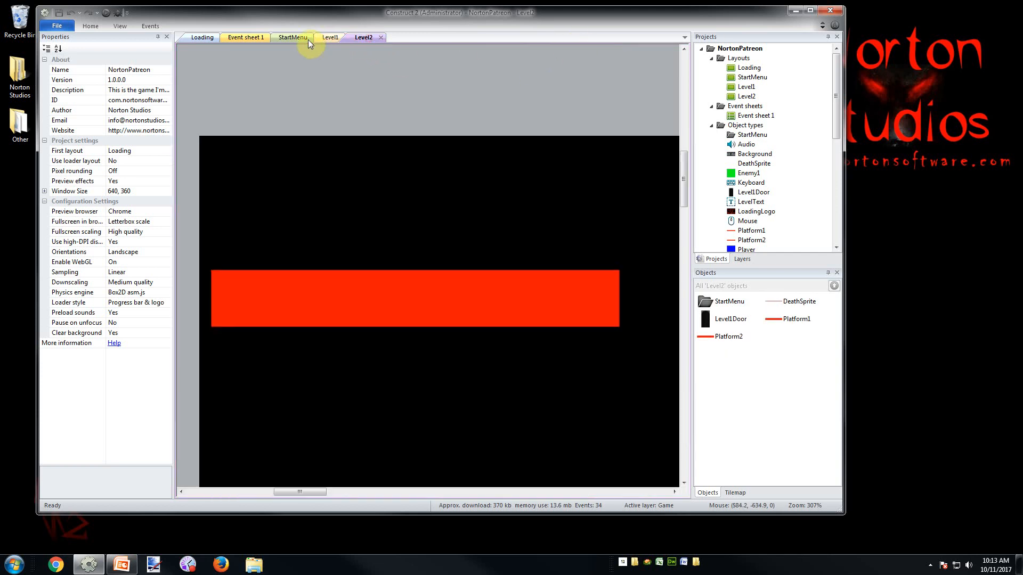
pyautogui.click(242, 38)
pyautogui.click(202, 38)
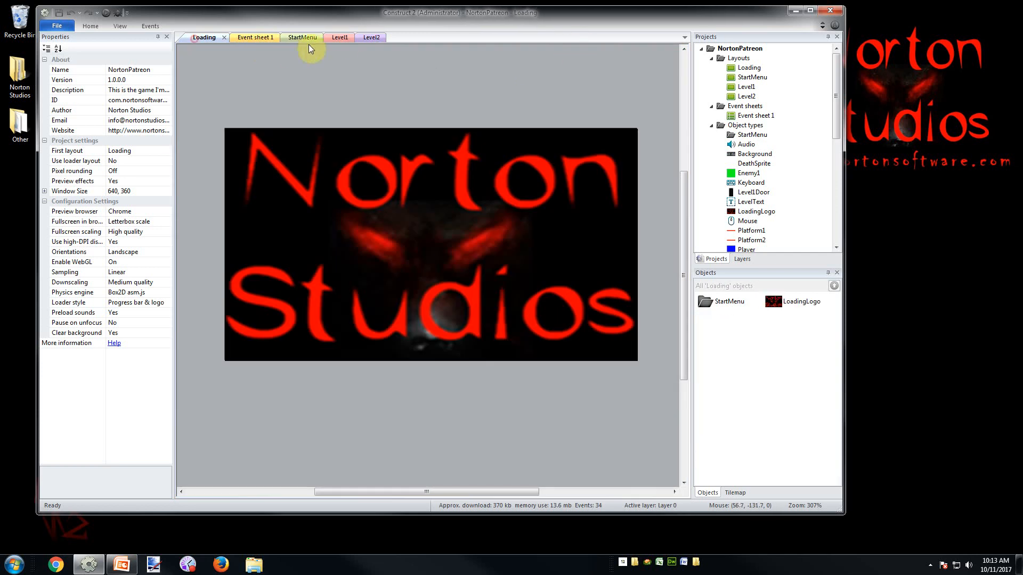
pyautogui.click(340, 38)
pyautogui.click(291, 38)
pyautogui.click(246, 38)
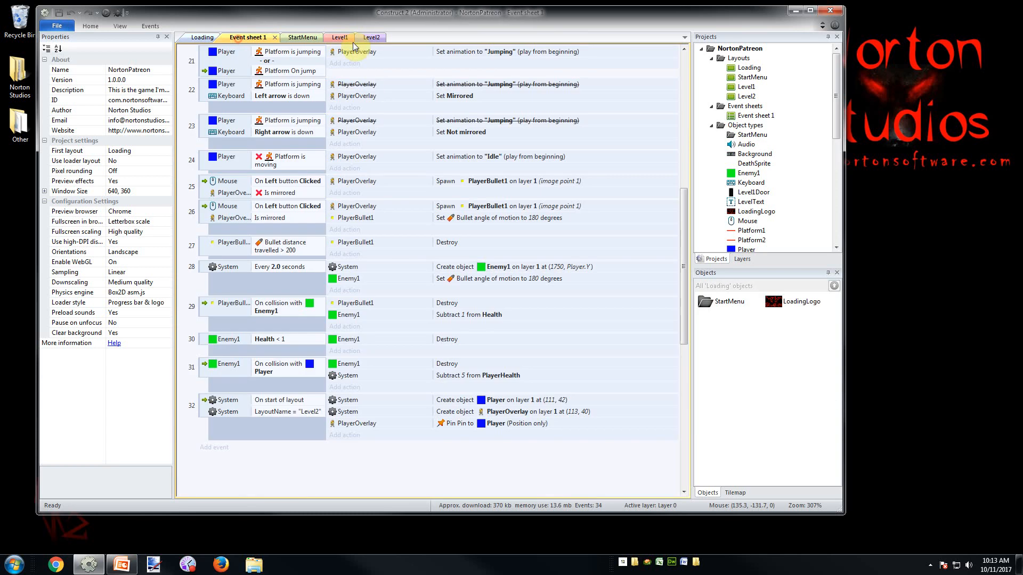
pyautogui.click(333, 38)
pyautogui.click(369, 38)
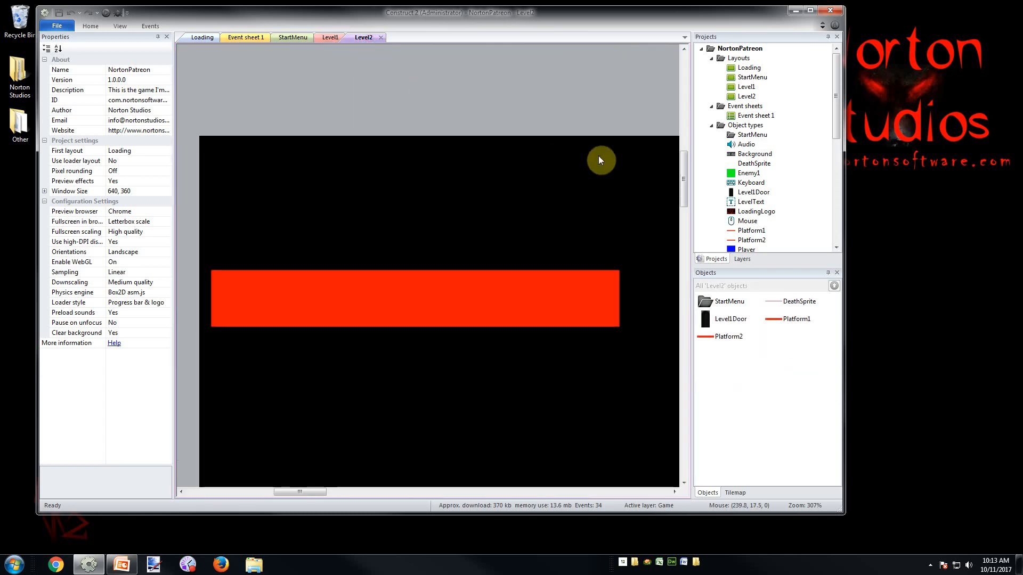
# Examine the whole Level2 layout with all its platforms in view
pyautogui.scroll(-2, 536, 96)
pyautogui.scroll(3, 516, 139)
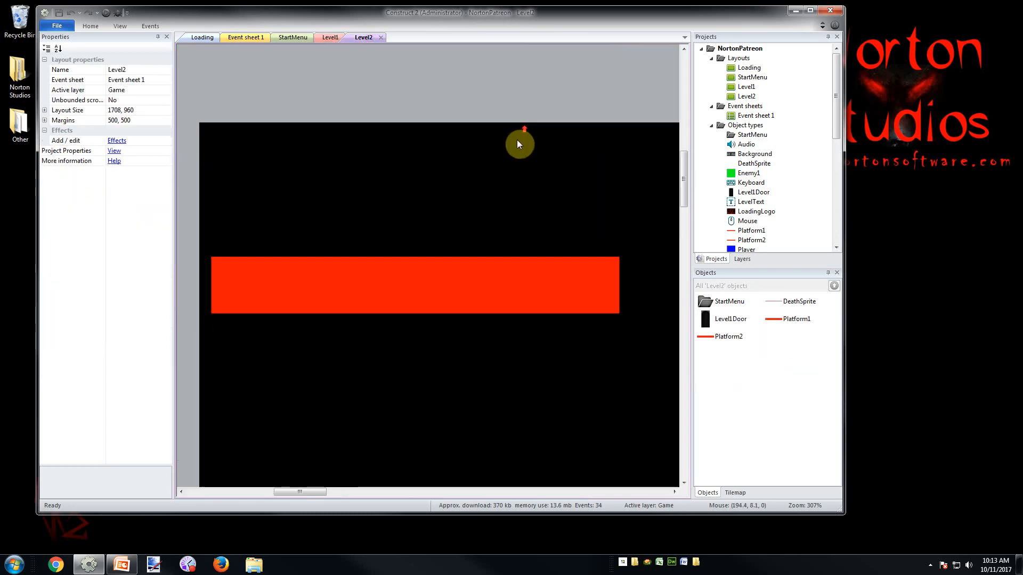
pyautogui.keyDown('ctrl'); pyautogui.scroll(-3, 515, 123); pyautogui.keyUp('ctrl')
pyautogui.keyDown('ctrl'); pyautogui.scroll(-5, 516, 123); pyautogui.keyUp('ctrl')
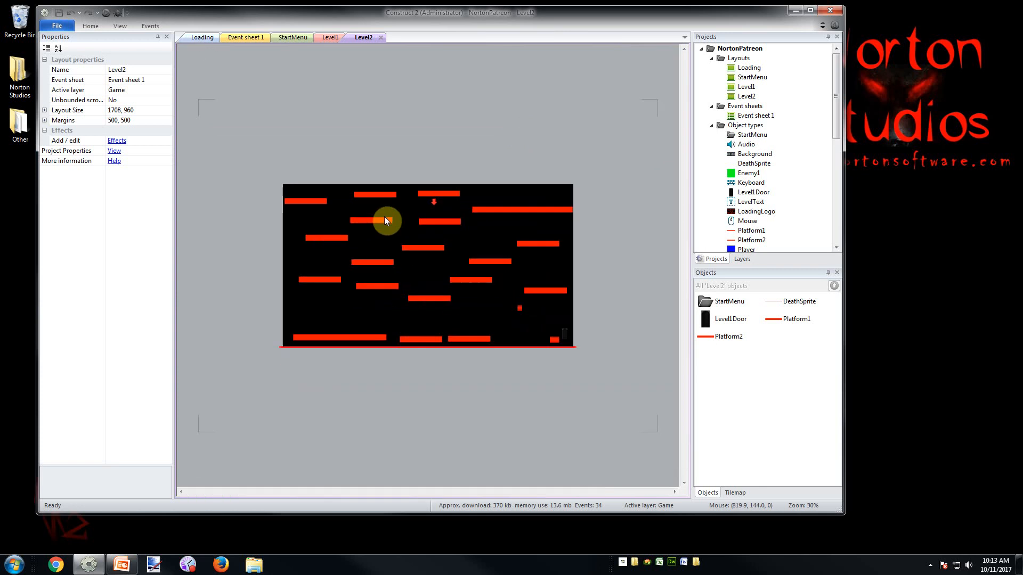
pyautogui.click(306, 100)
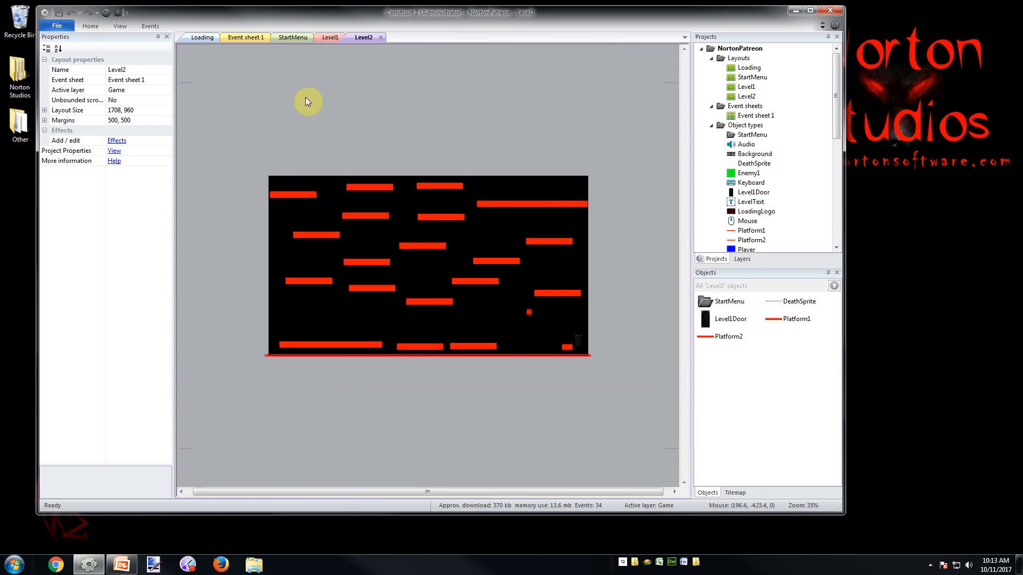
# Start a project export to show the available target platforms
pyautogui.click(57, 27)
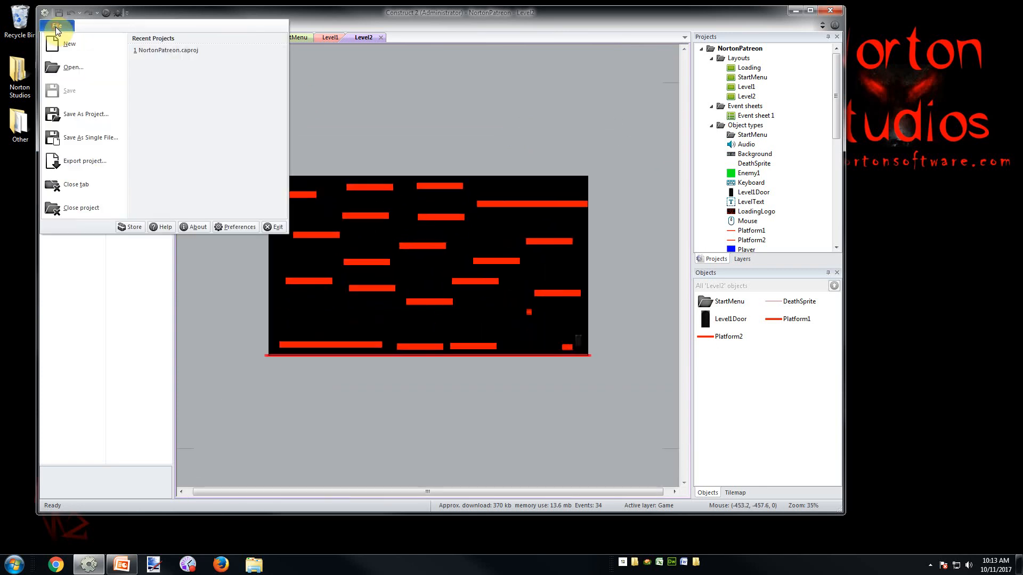
pyautogui.click(71, 162)
pyautogui.moveTo(459, 142); pyautogui.dragTo(389, 66)
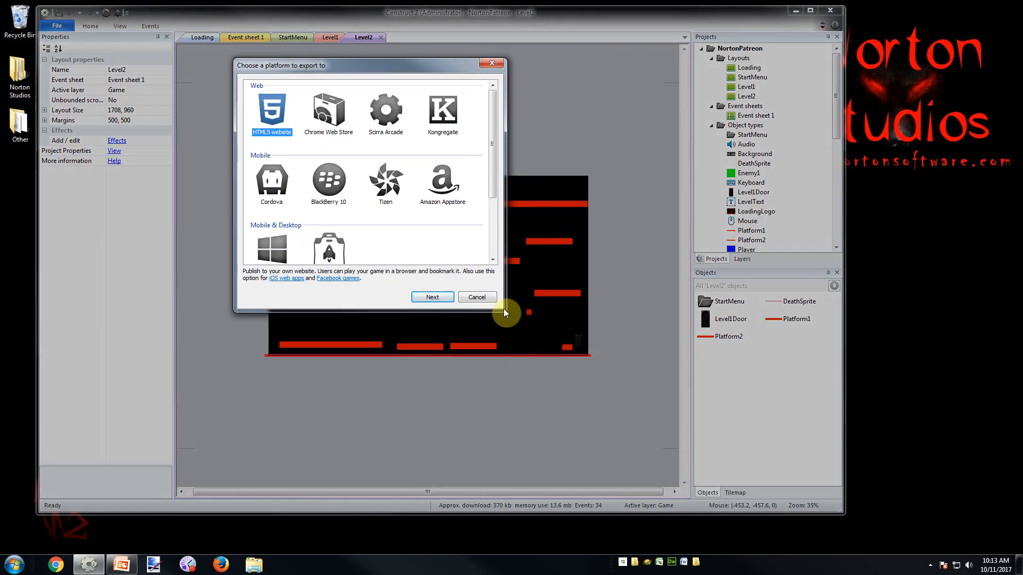
pyautogui.moveTo(494, 119)
pyautogui.mouseDown()
pyautogui.moveTo(497, 190)
pyautogui.moveTo(491, 138)
pyautogui.mouseUp()
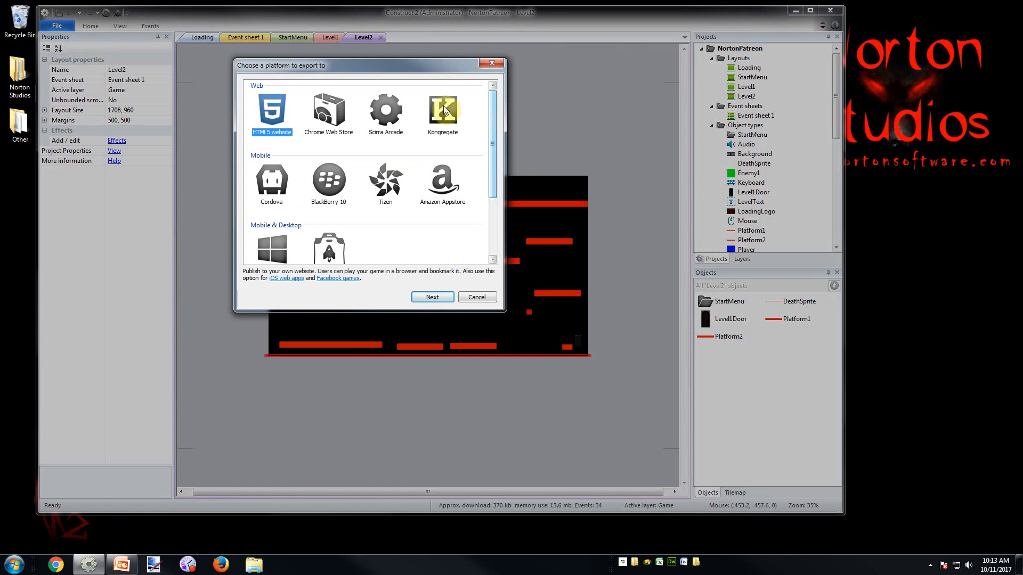
# Compare the descriptions of the web, mobile and desktop export platforms, finishing on HTML5 website
pyautogui.click(385, 112)
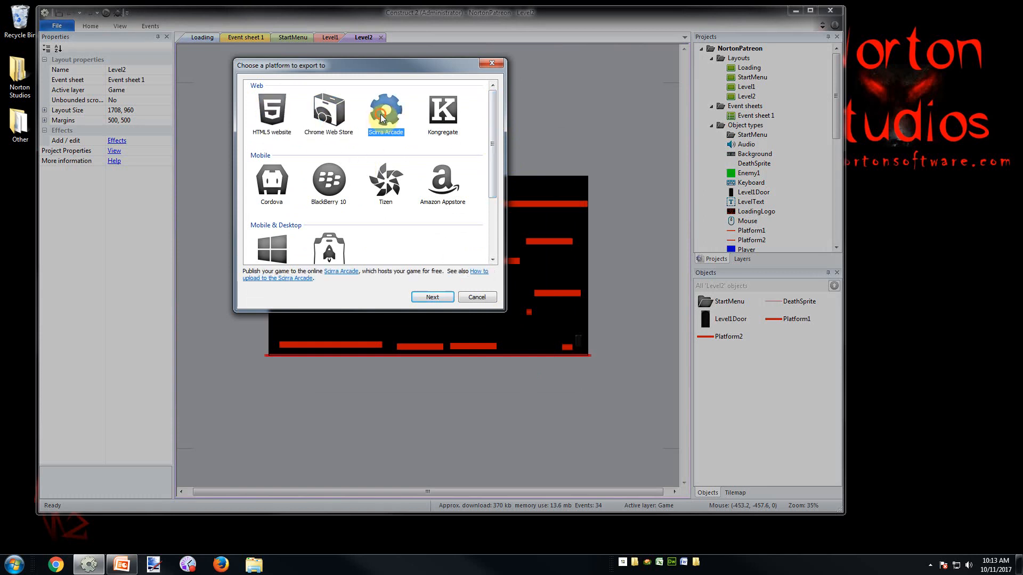
pyautogui.click(441, 115)
pyautogui.click(440, 186)
pyautogui.click(386, 182)
pyautogui.click(328, 182)
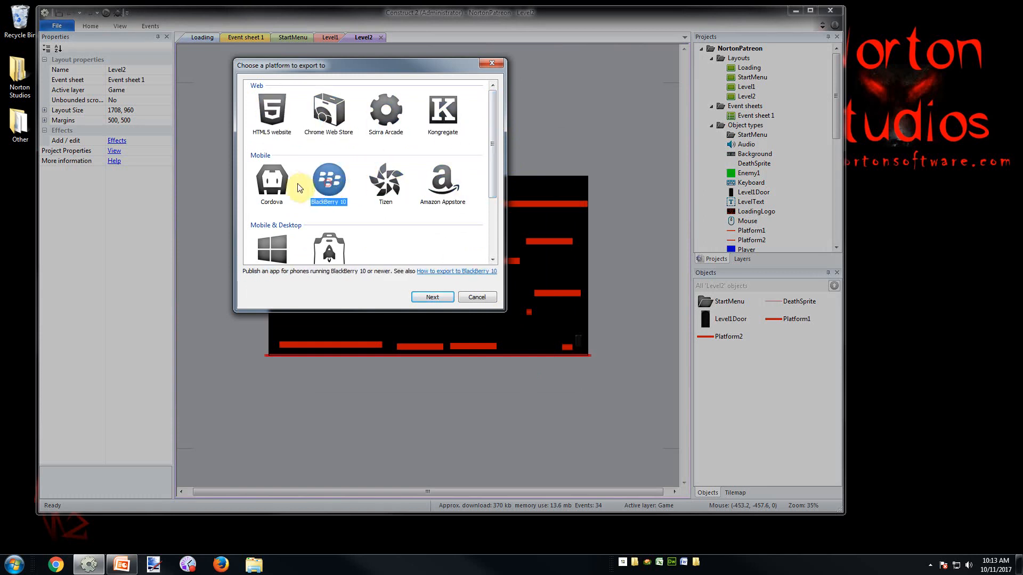
pyautogui.click(272, 183)
pyautogui.scroll(-2, 277, 176)
pyautogui.click(280, 164)
pyautogui.click(329, 170)
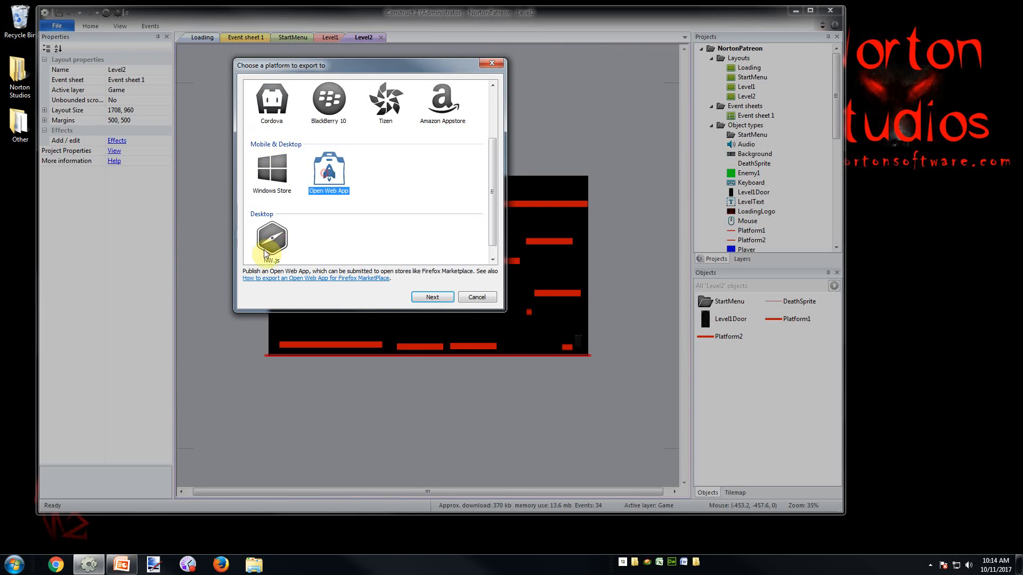
pyautogui.click(286, 243)
pyautogui.scroll(3, 284, 243)
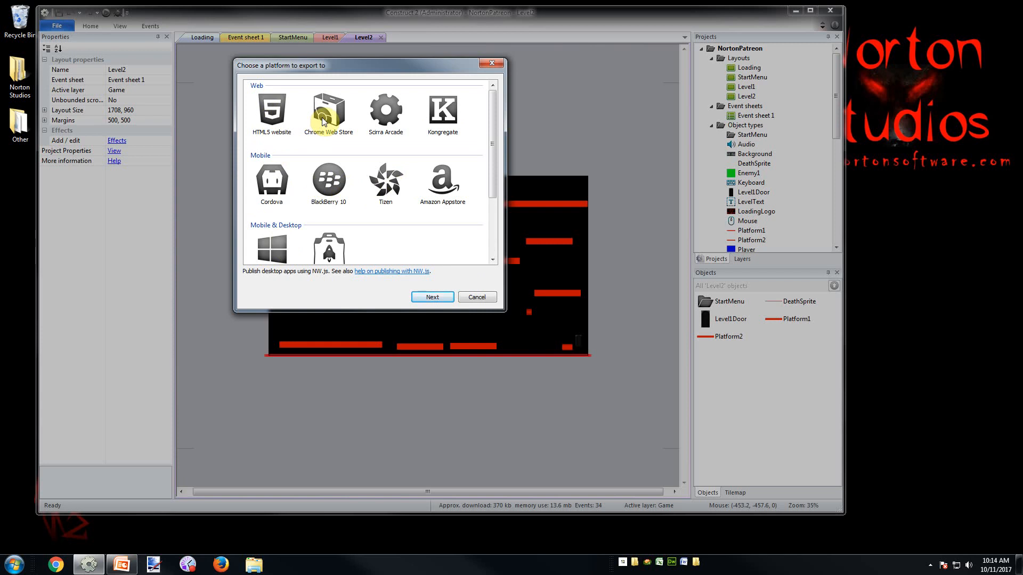
pyautogui.click(278, 109)
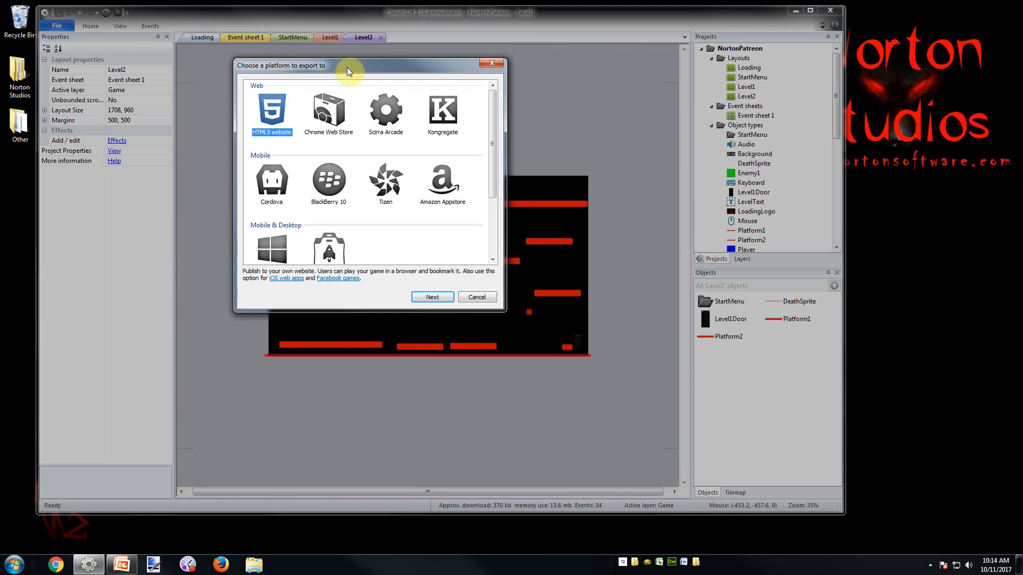
# Open the site folder inside the Norton Studios desktop folder and inspect its contents
pyautogui.doubleClick(18, 78)
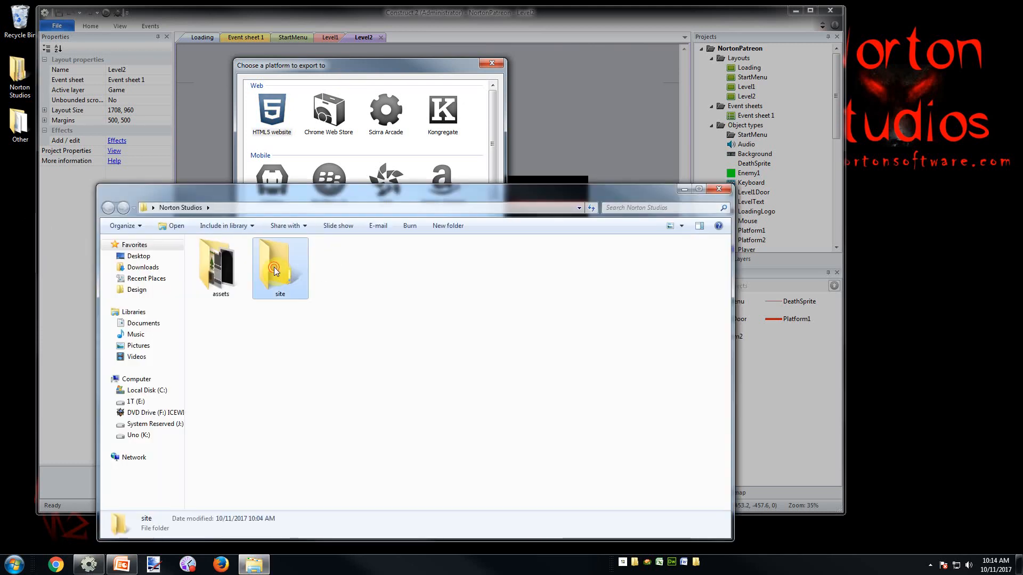
pyautogui.doubleClick(280, 265)
pyautogui.moveTo(597, 380); pyautogui.dragTo(177, 243)
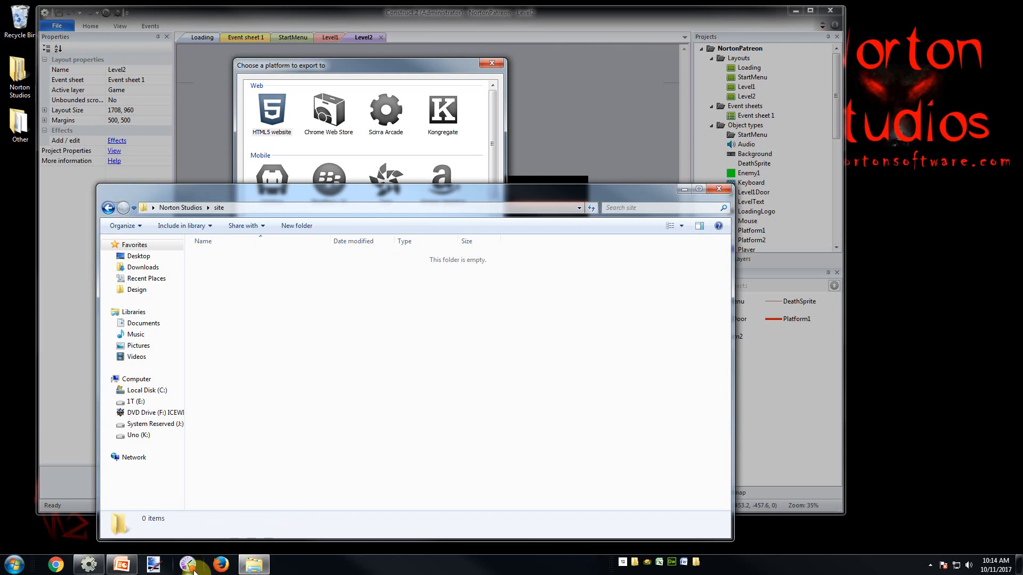
# Switch to Chrome, view the bookmarked Norton Studios site and the nspatreon index.html page, and close the browser
pyautogui.click(56, 565)
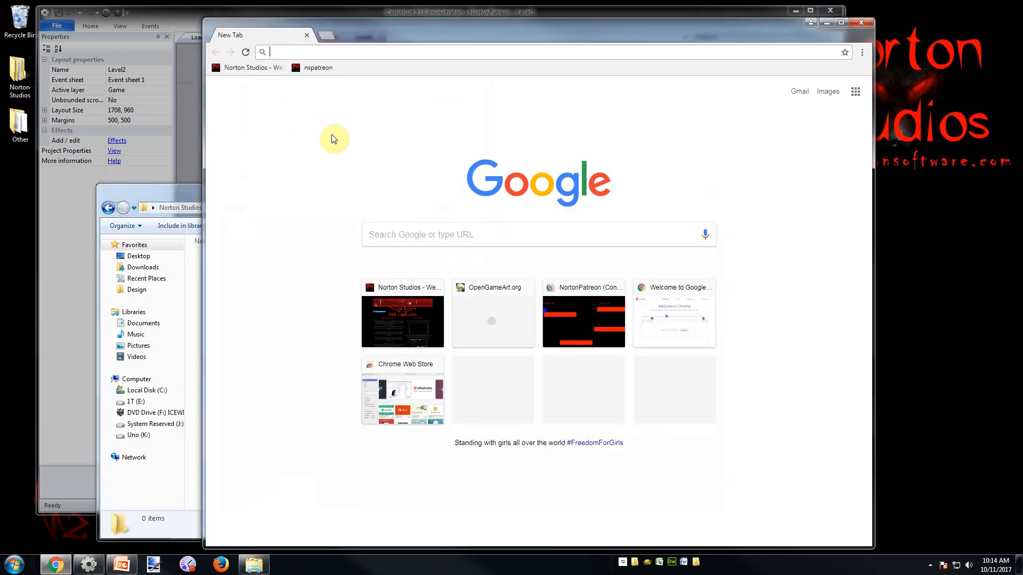
pyautogui.click(250, 67)
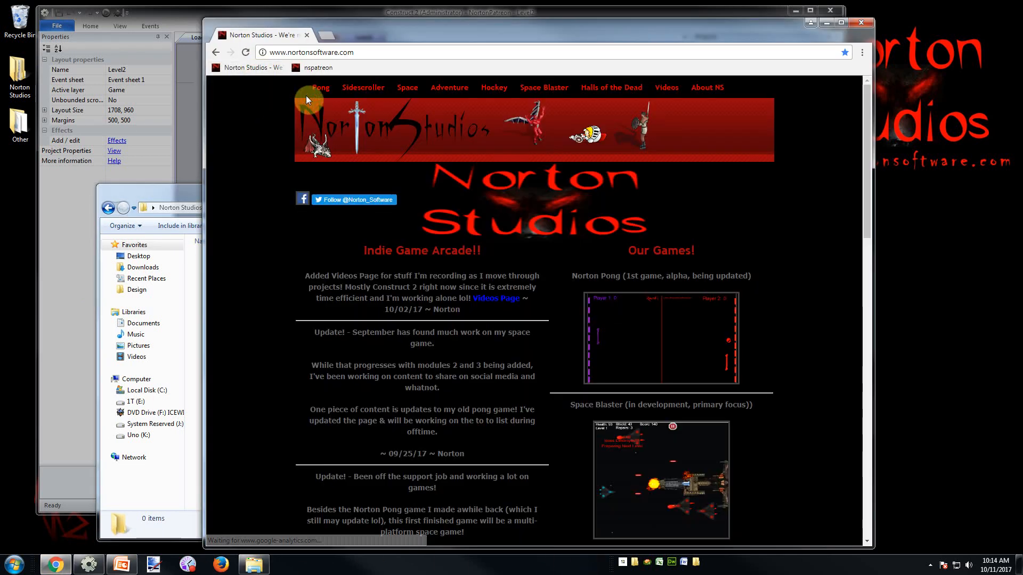
pyautogui.click(323, 70)
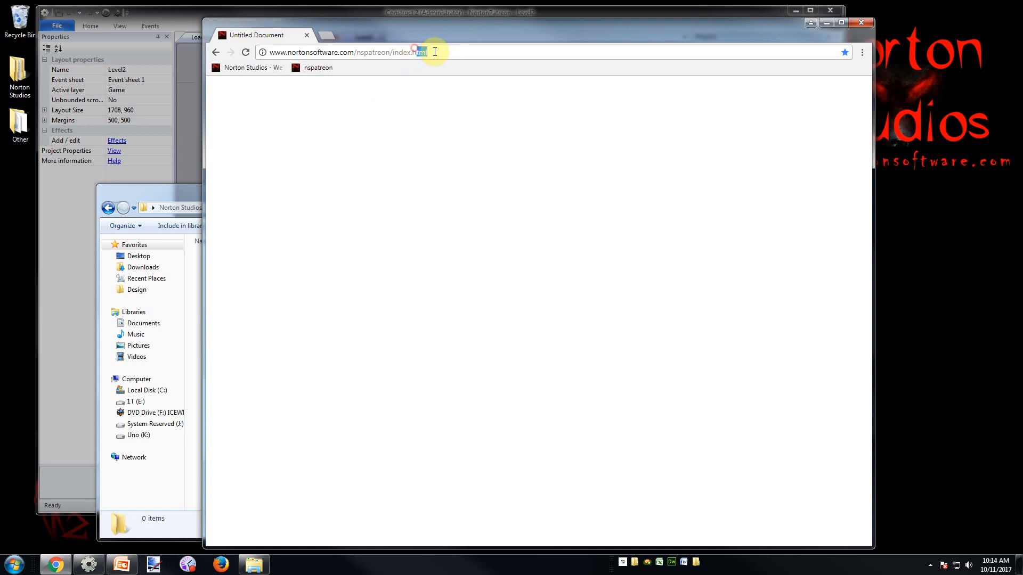
pyautogui.click(436, 52)
pyautogui.moveTo(412, 53); pyautogui.dragTo(445, 53)
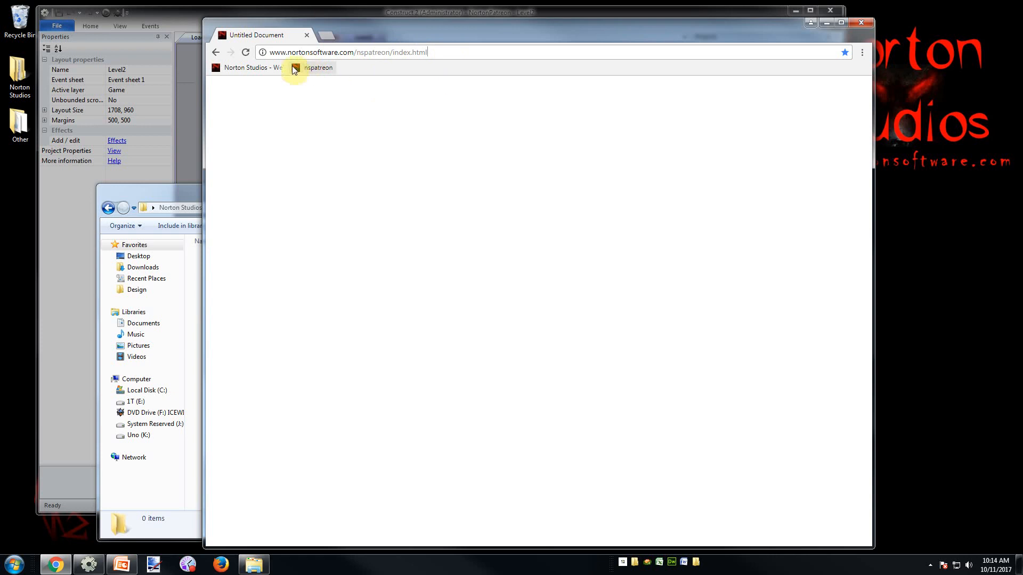
pyautogui.click(249, 67)
pyautogui.click(307, 68)
pyautogui.click(480, 220)
pyautogui.click(412, 101)
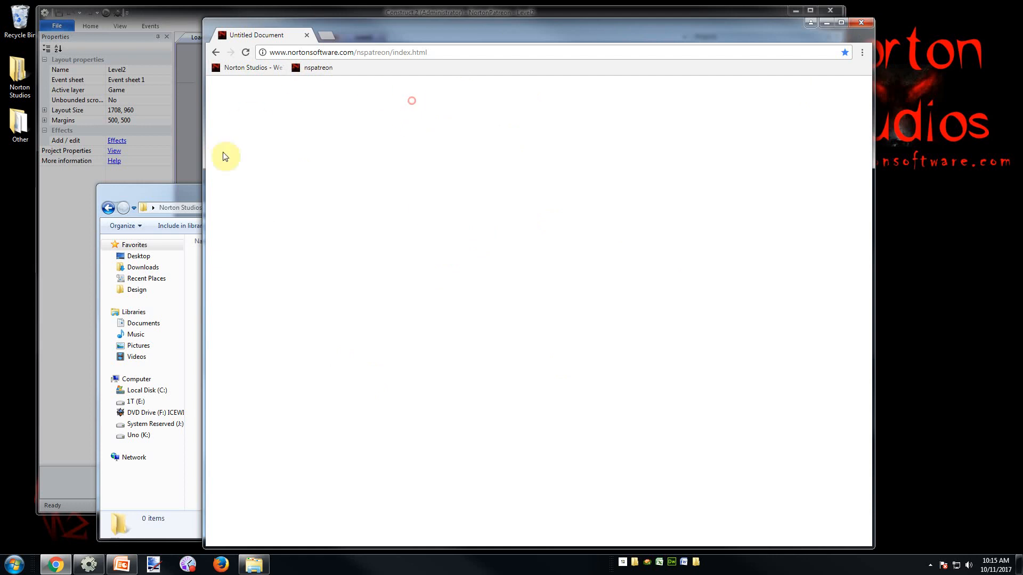
pyautogui.click(861, 23)
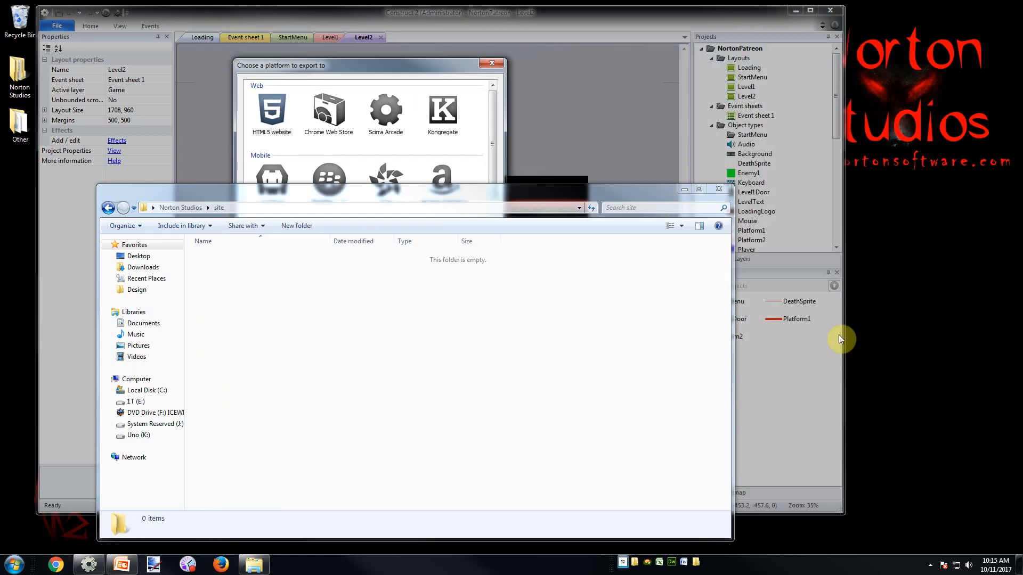
# Close the site folder window and cancel the project export
pyautogui.click(718, 189)
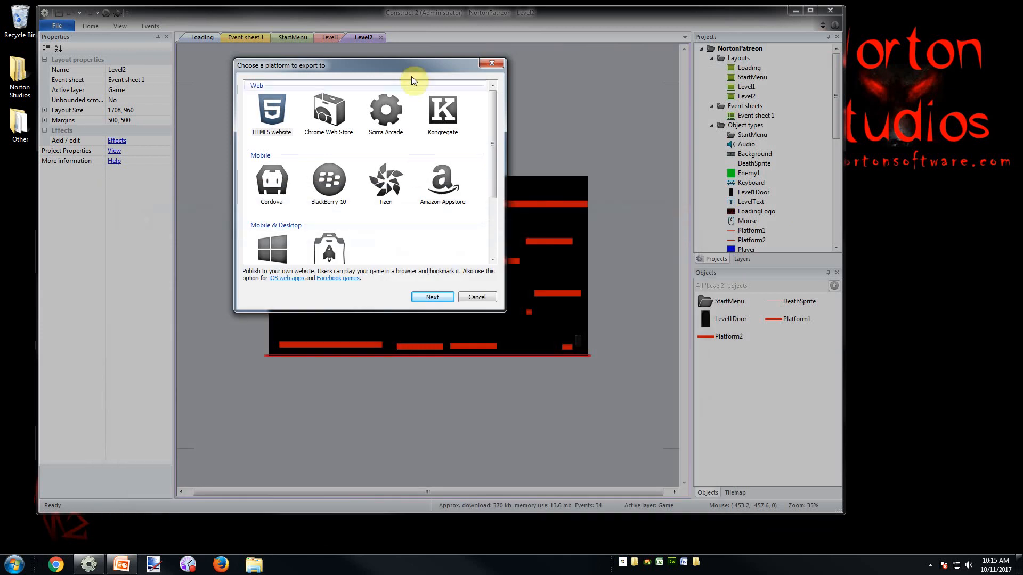
pyautogui.click(408, 64)
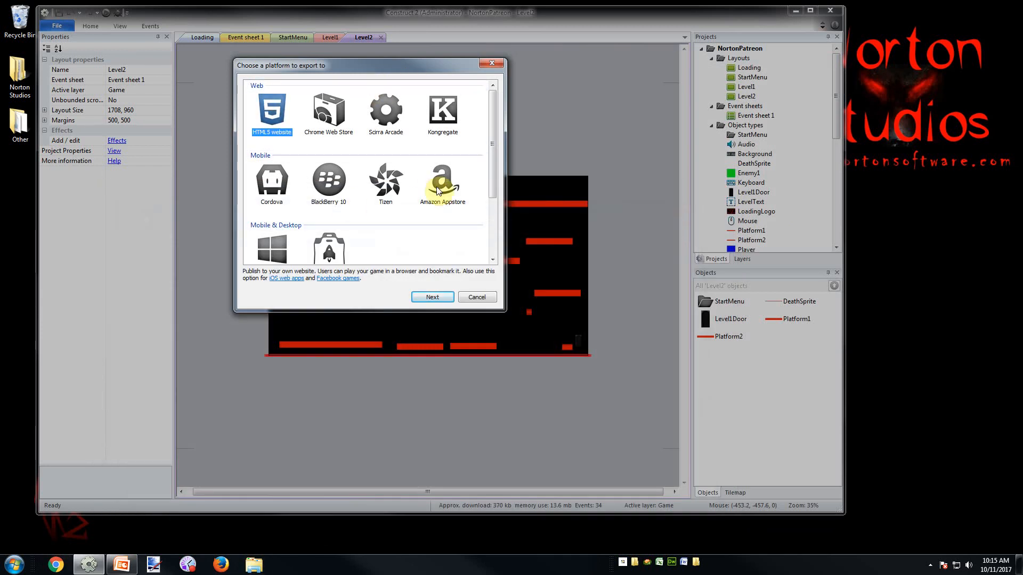
pyautogui.click(476, 296)
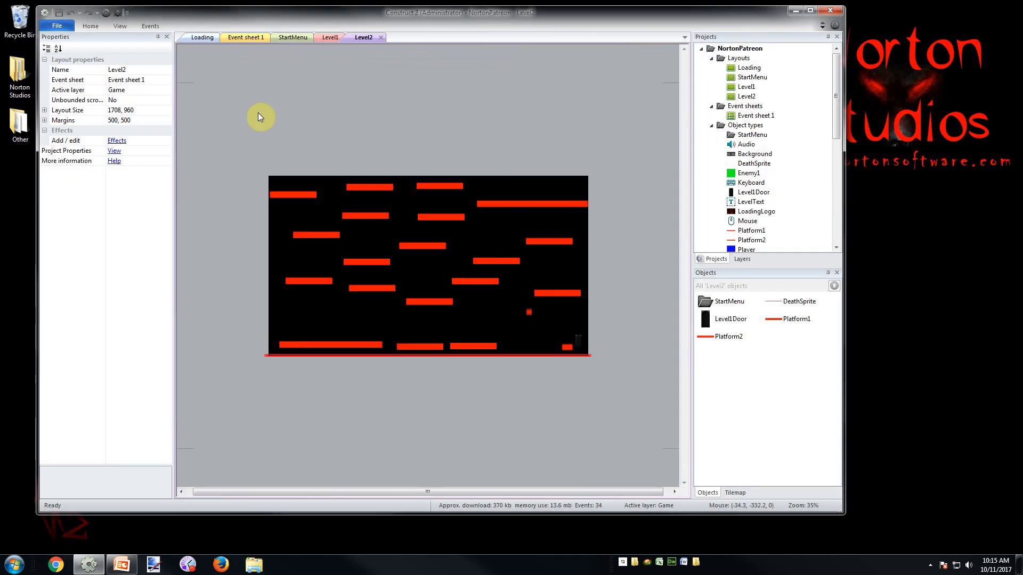
pyautogui.click(257, 112)
# Check the First layout setting in the NortonPatreon project properties and open the Loading layout
pyautogui.click(738, 48)
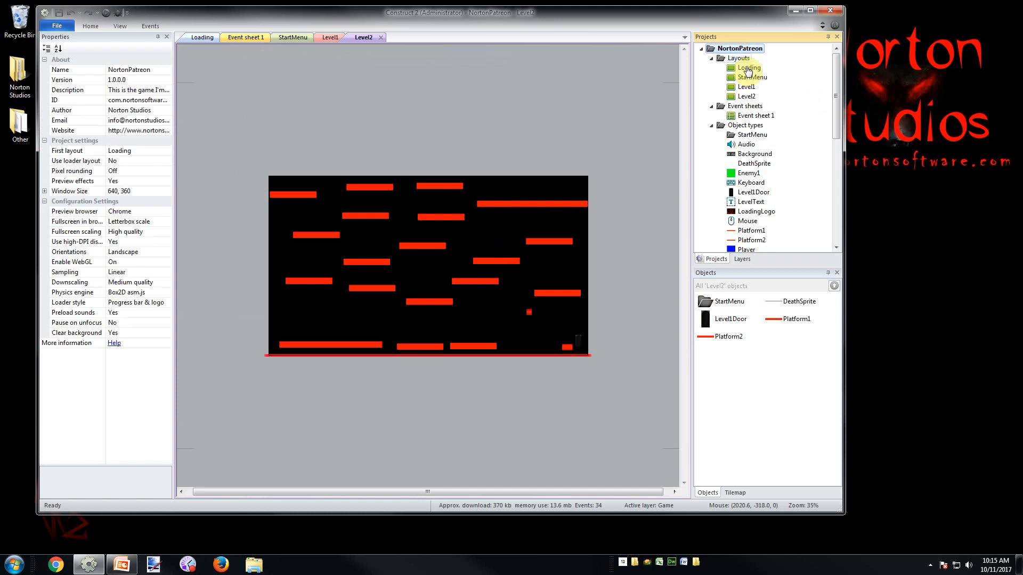
pyautogui.click(748, 68)
pyautogui.click(738, 48)
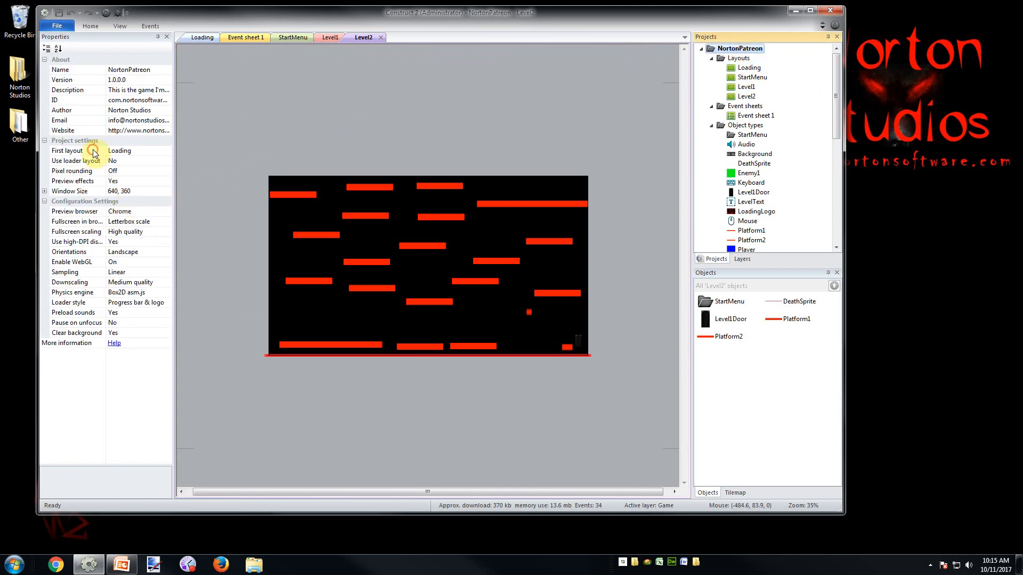
pyautogui.click(110, 151)
pyautogui.doubleClick(749, 68)
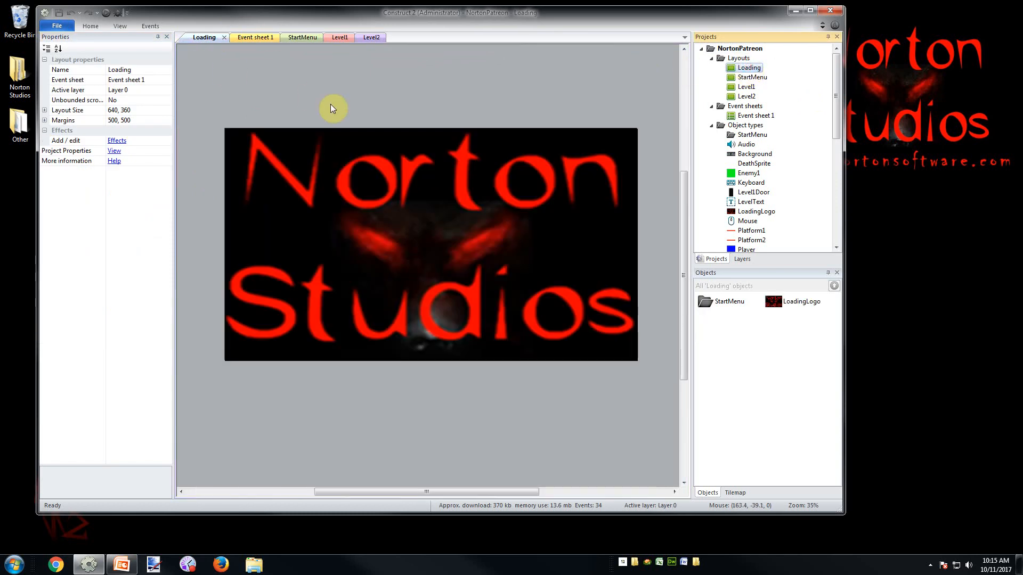
# Run a preview of the project in Chrome and highlight the port in its localhost address
pyautogui.click(106, 12)
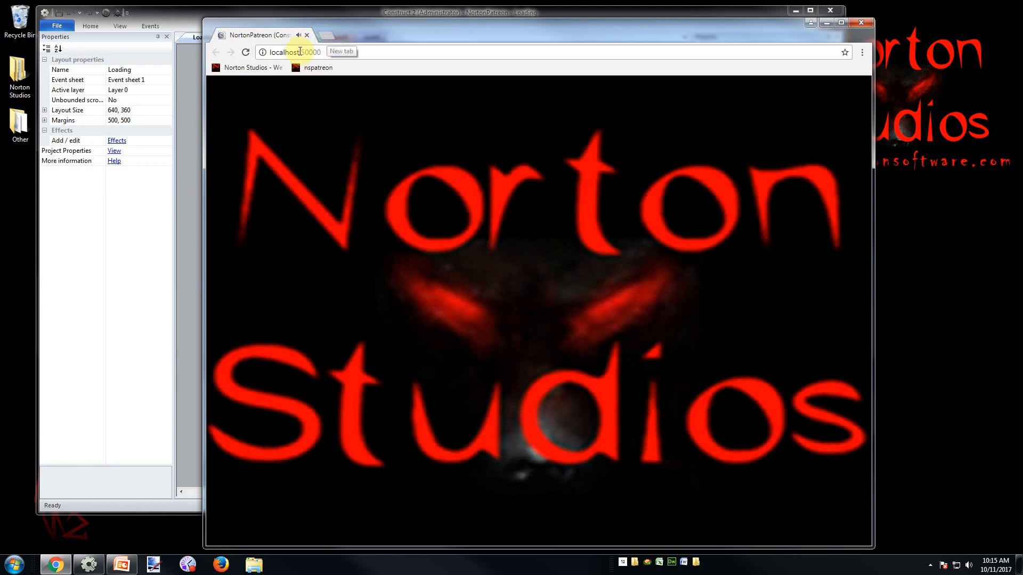
pyautogui.moveTo(296, 51); pyautogui.dragTo(336, 55)
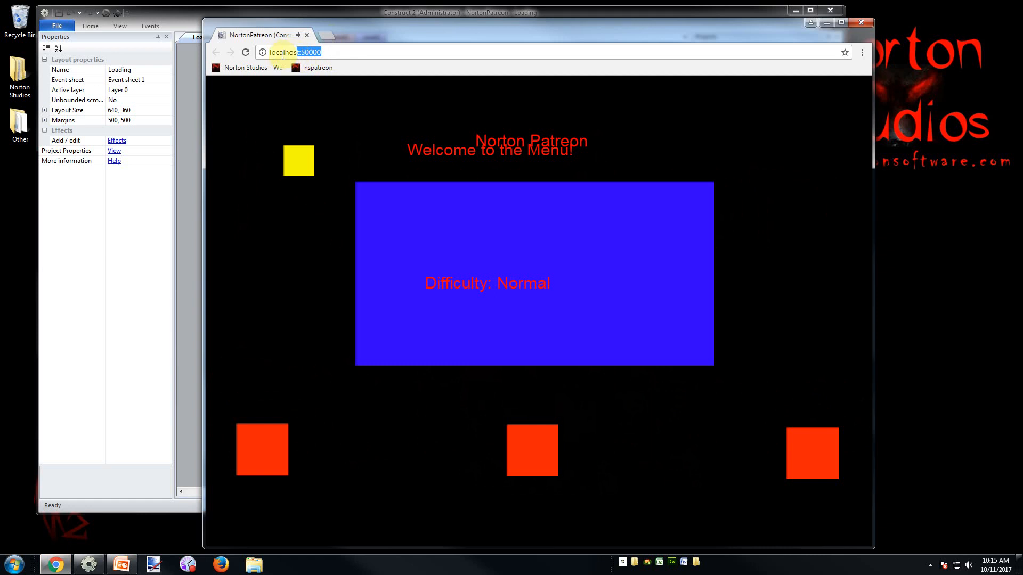
# Close the game preview tab in Chrome and return to the NortonPatreon project in Construct 2
pyautogui.click(325, 37)
pyautogui.click(267, 36)
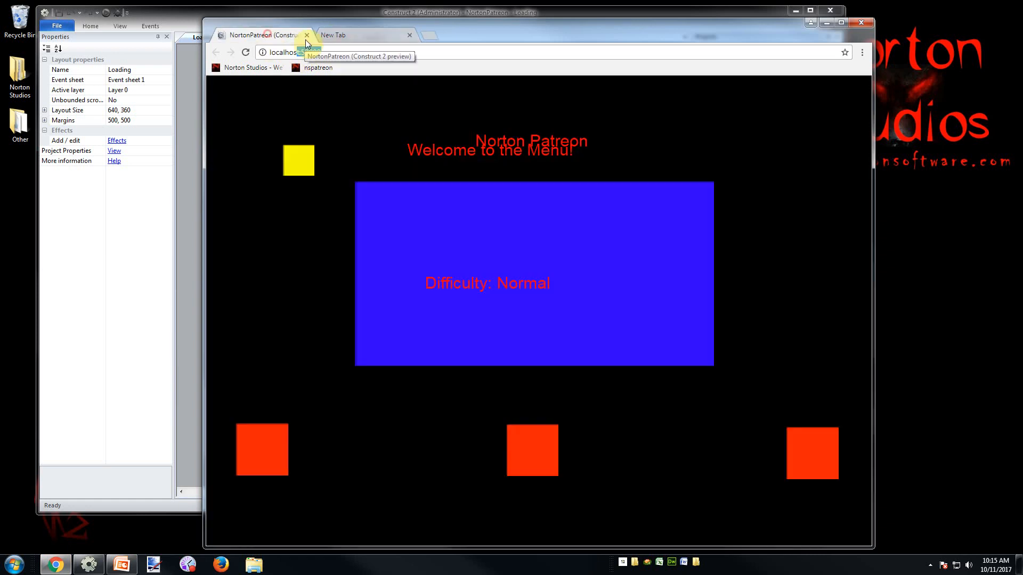
pyautogui.click(306, 35)
pyautogui.click(268, 8)
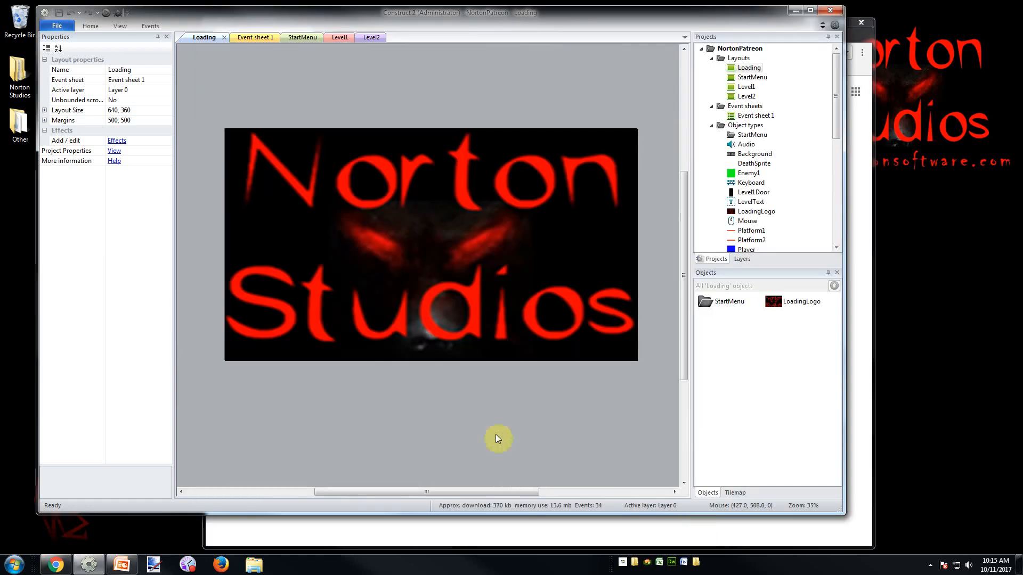
# Start exporting the project with HTML5 website as the target platform
pyautogui.click(52, 24)
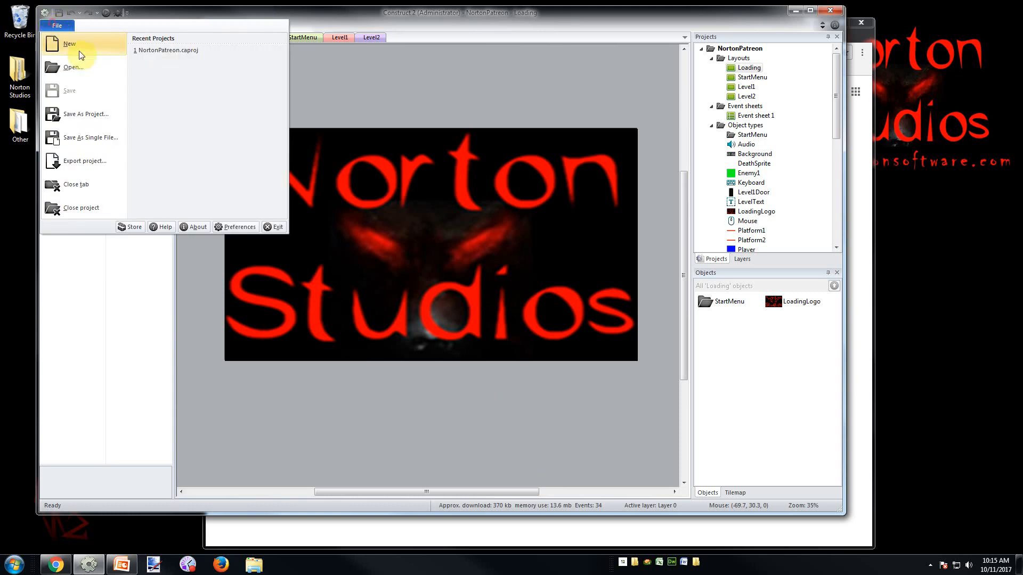
pyautogui.click(85, 168)
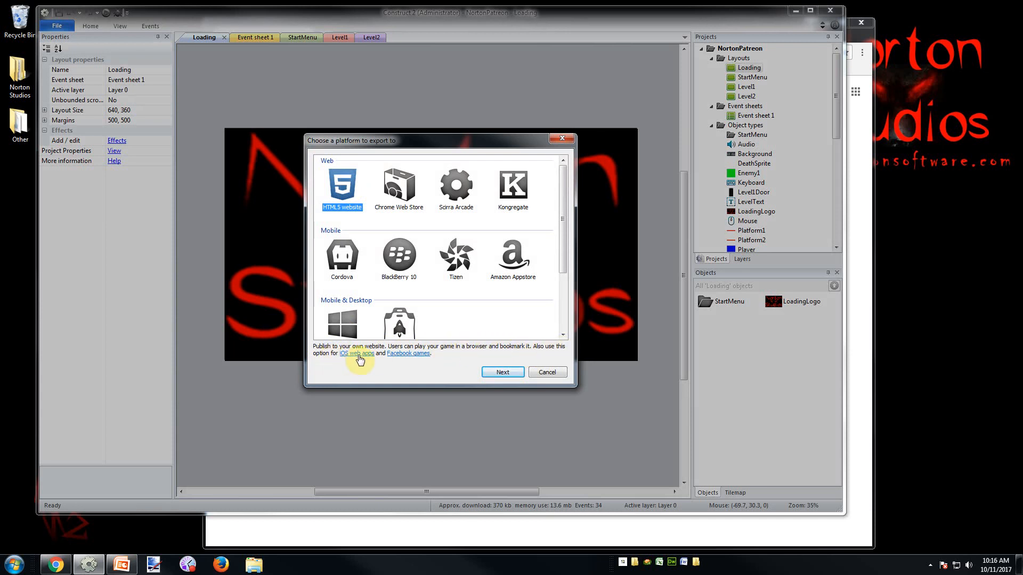
pyautogui.doubleClick(343, 187)
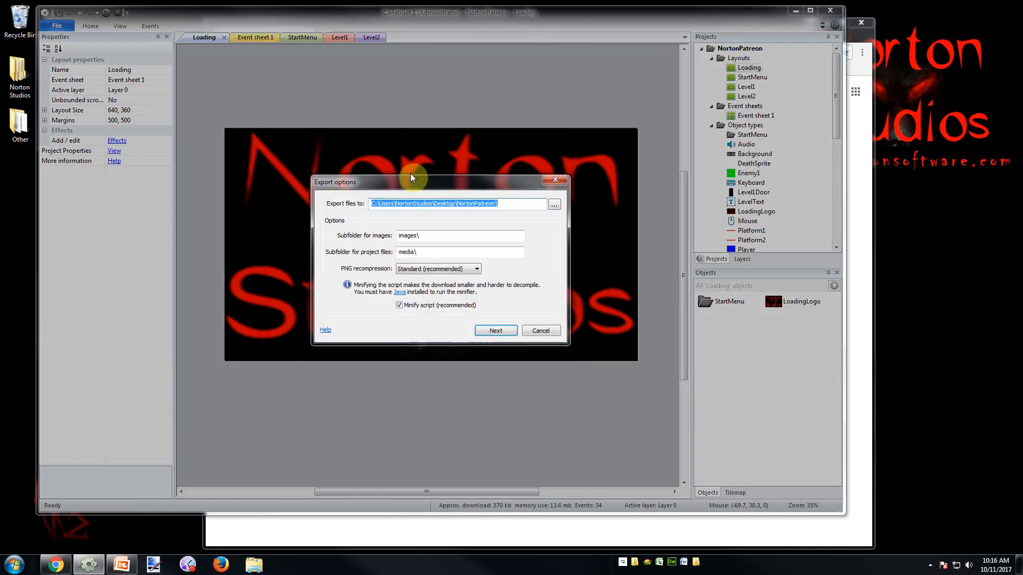
# Set the export destination to the site folder inside Norton Studios on the desktop
pyautogui.click(526, 204)
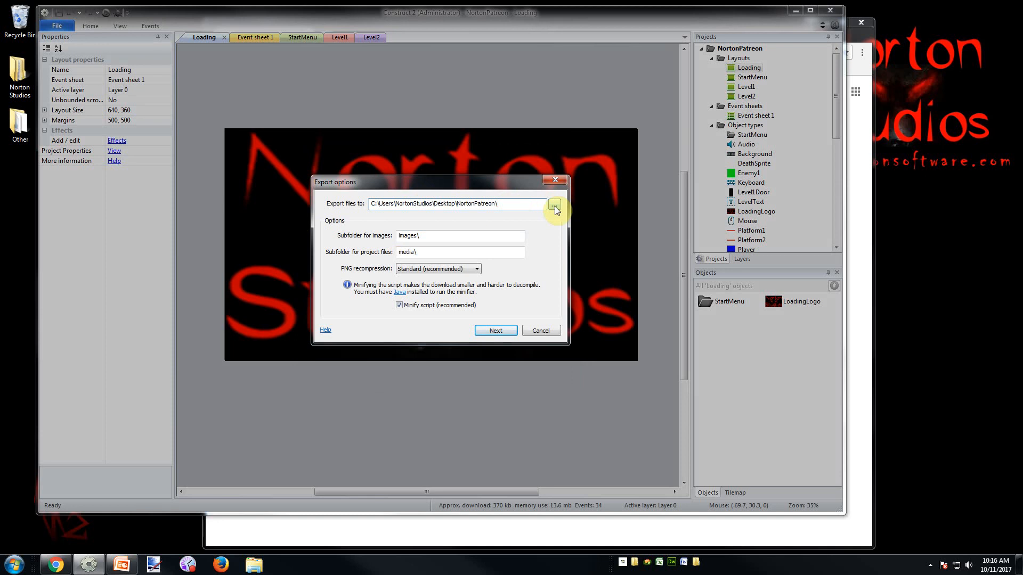
pyautogui.click(555, 206)
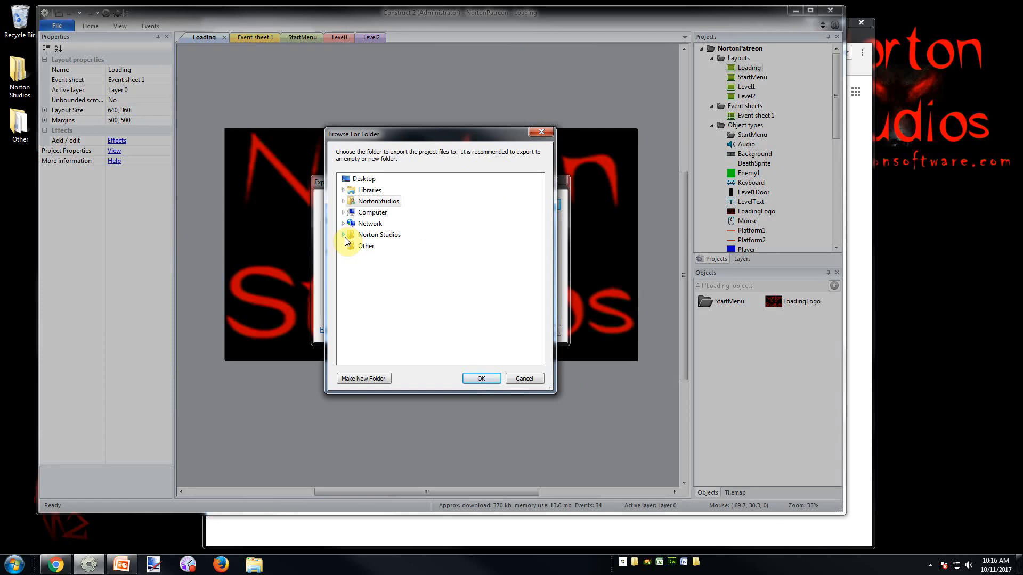
pyautogui.click(343, 235)
pyautogui.click(366, 257)
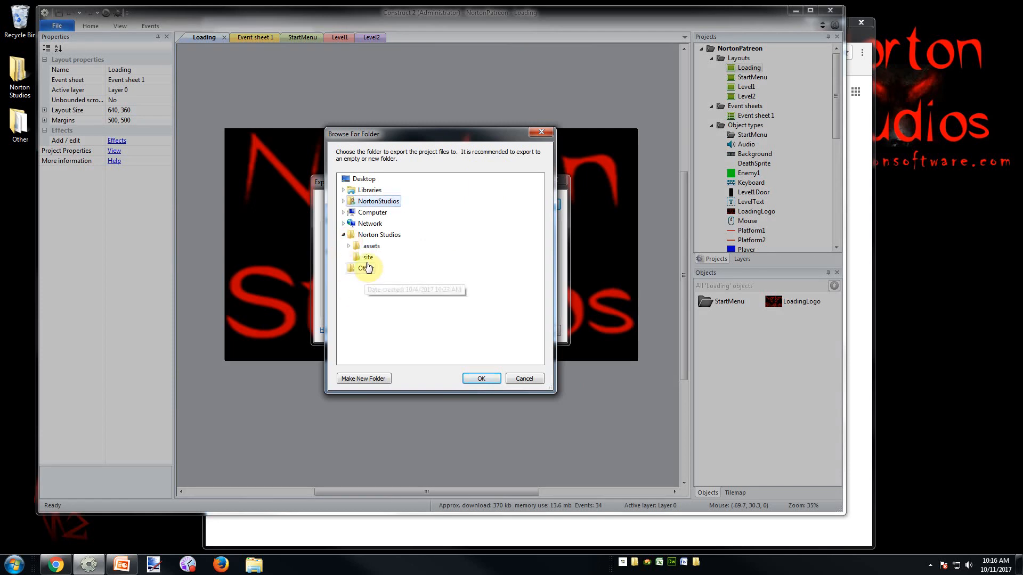
pyautogui.click(483, 381)
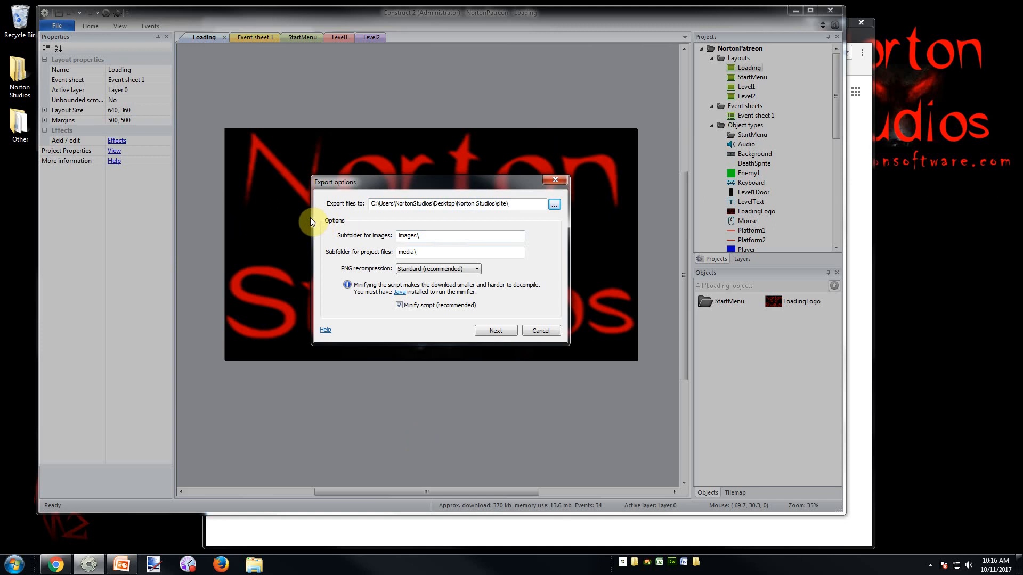
# Review the image and project file subfolder settings and choose Standard (recommended) PNG recompression
pyautogui.click(448, 238)
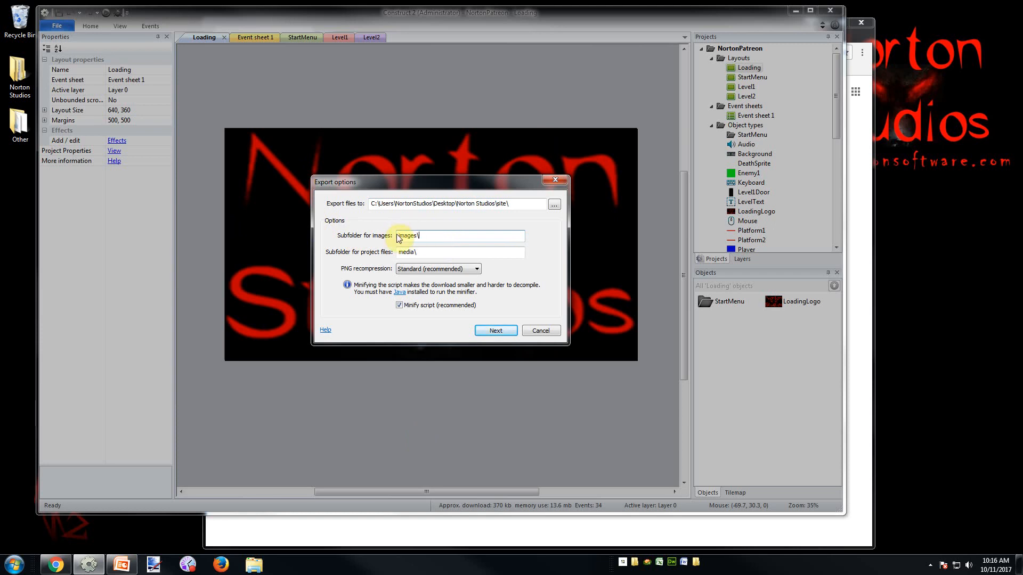
pyautogui.click(439, 251)
pyautogui.click(444, 235)
pyautogui.click(436, 254)
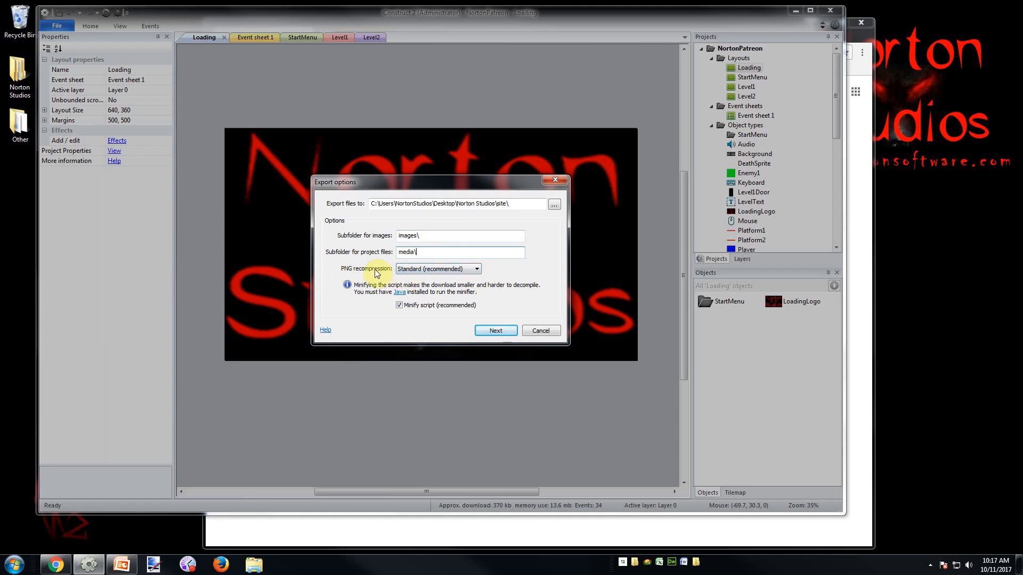
pyautogui.click(476, 269)
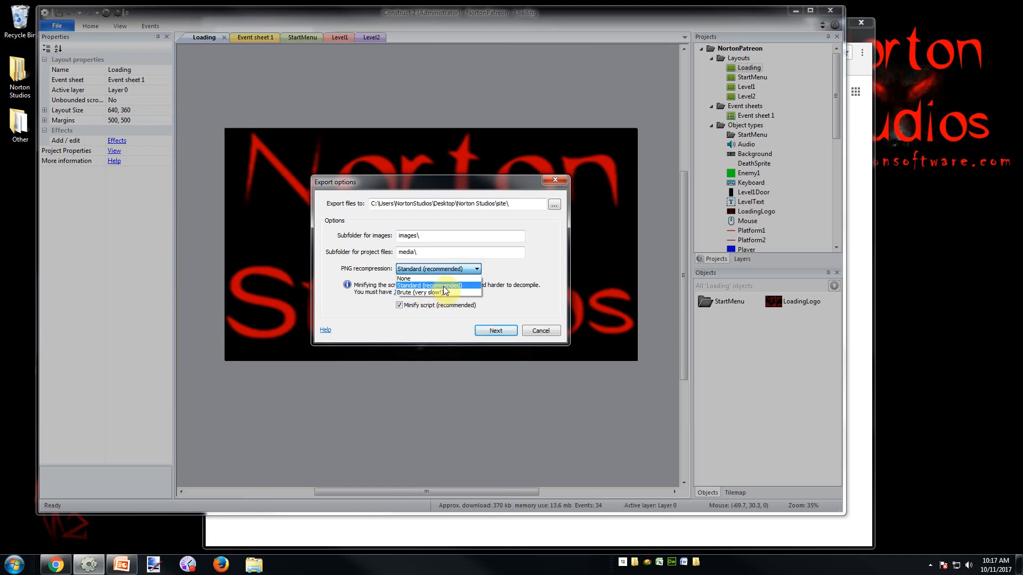
pyautogui.click(443, 286)
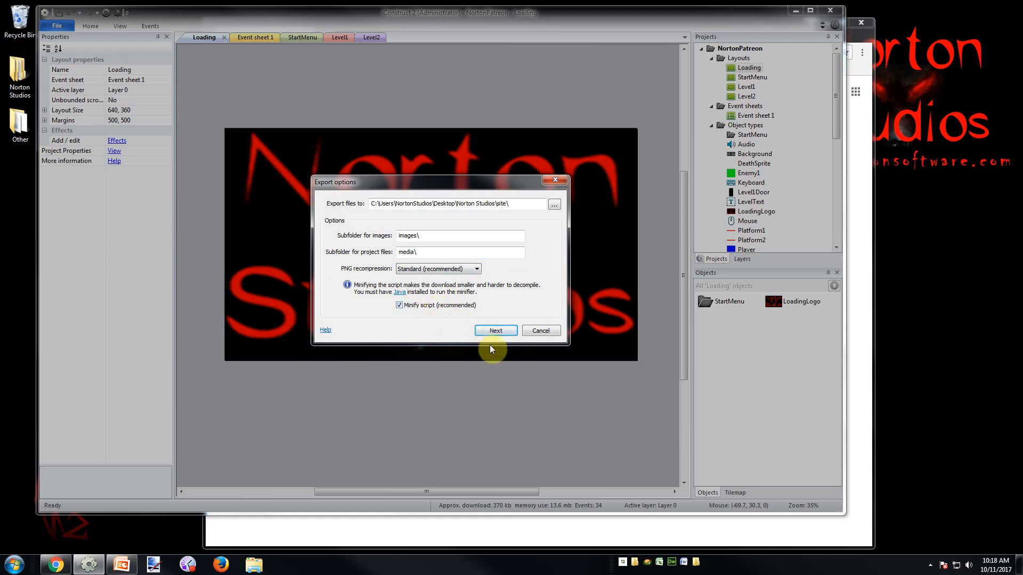
# Proceed to the HTML5 export options, look at the Advert bar and Embed styles, and choose the Normal style template
pyautogui.click(494, 330)
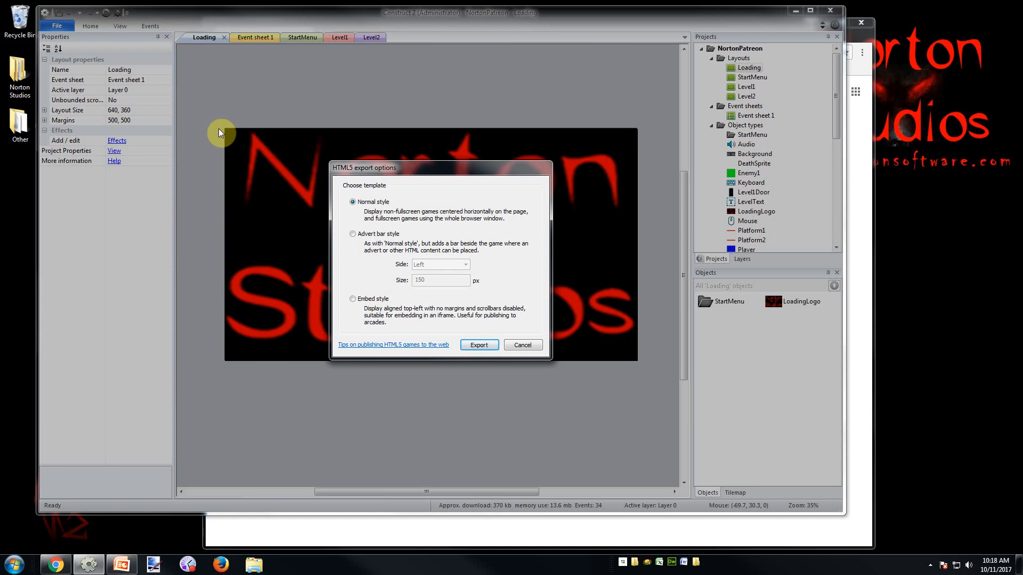
pyautogui.click(353, 234)
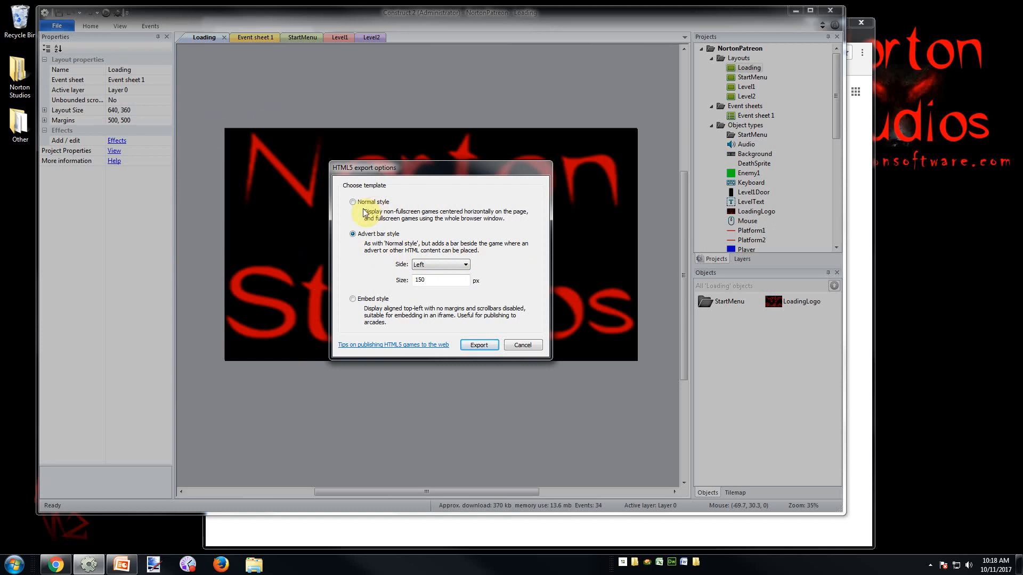
pyautogui.click(367, 299)
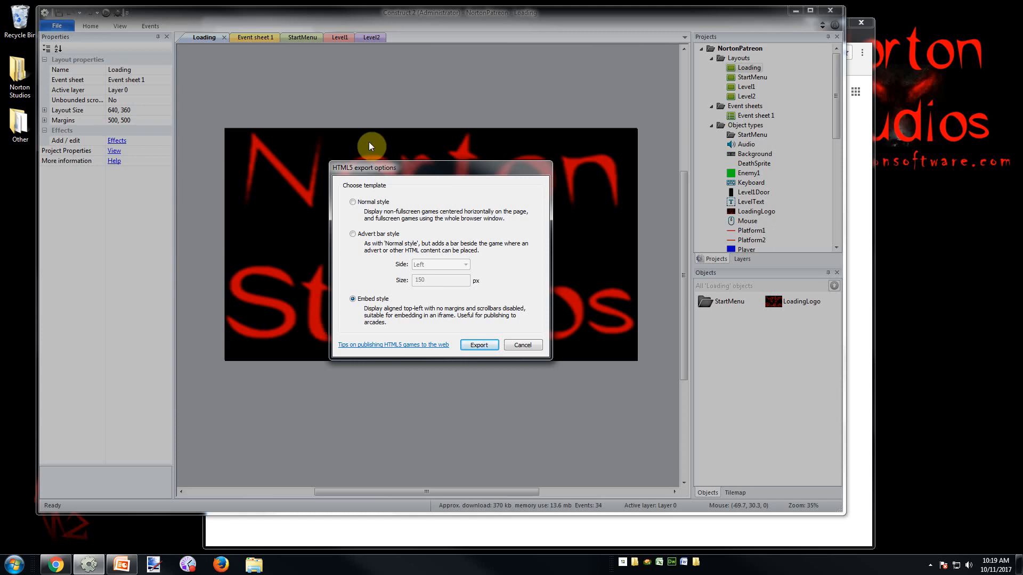
pyautogui.click(354, 203)
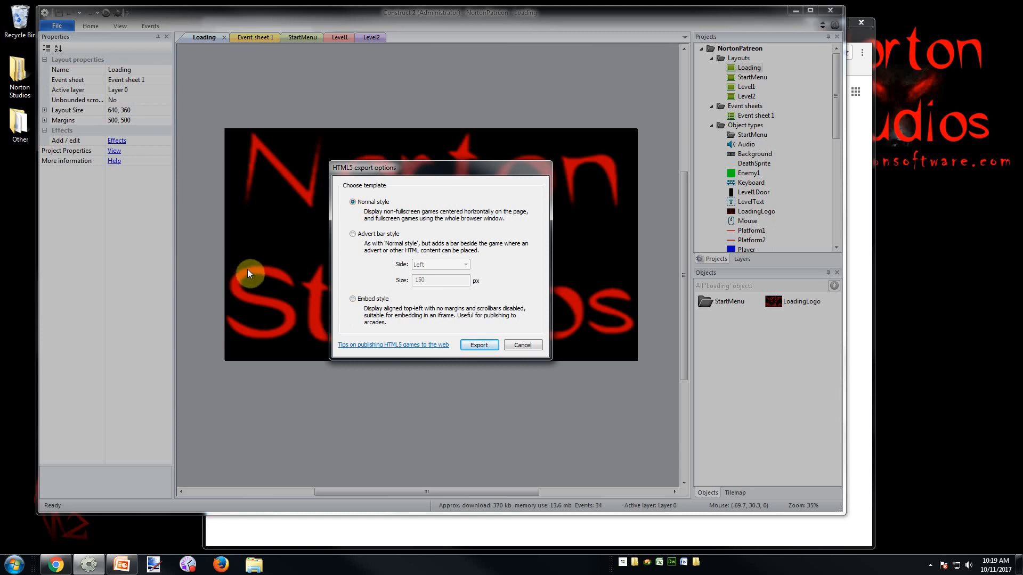
# Read the linked Scirra tutorial on publishing HTML5 games to the web, covering export templates, running exported games and uploading, and close it
pyautogui.moveTo(417, 174); pyautogui.dragTo(273, 71)
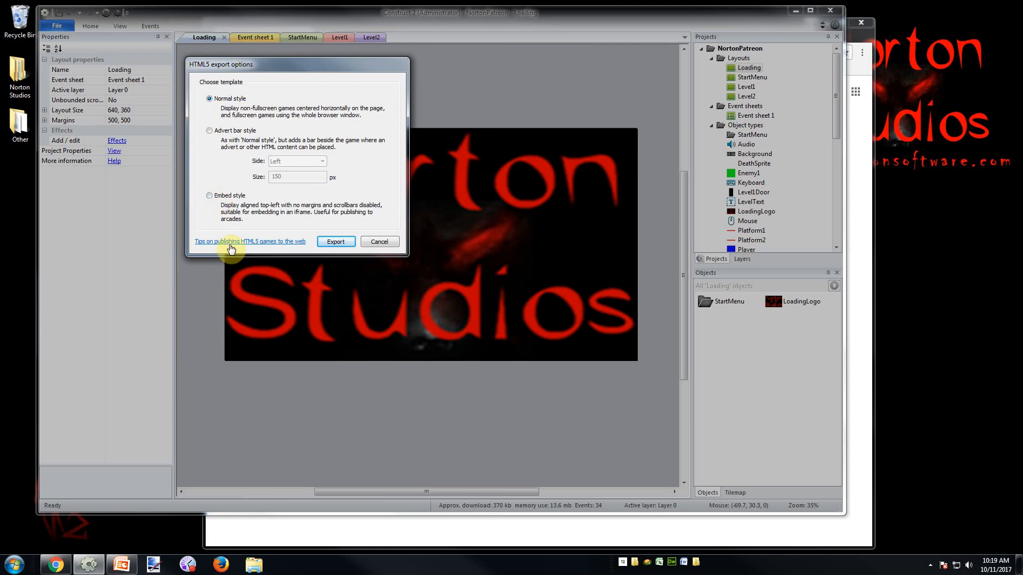
pyautogui.click(234, 242)
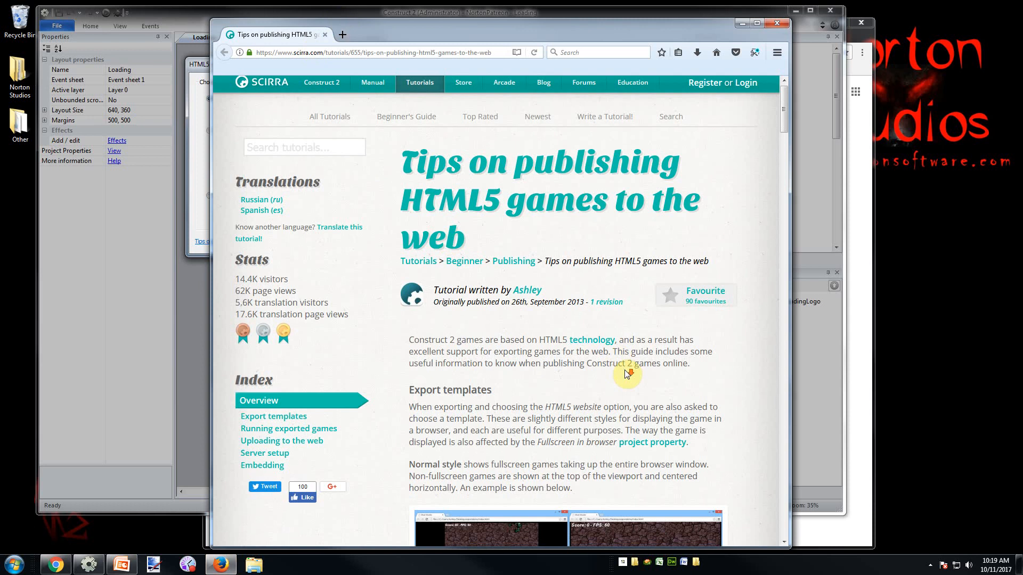
pyautogui.scroll(-5, 581, 331)
pyautogui.scroll(4, 608, 361)
pyautogui.scroll(1, 608, 361)
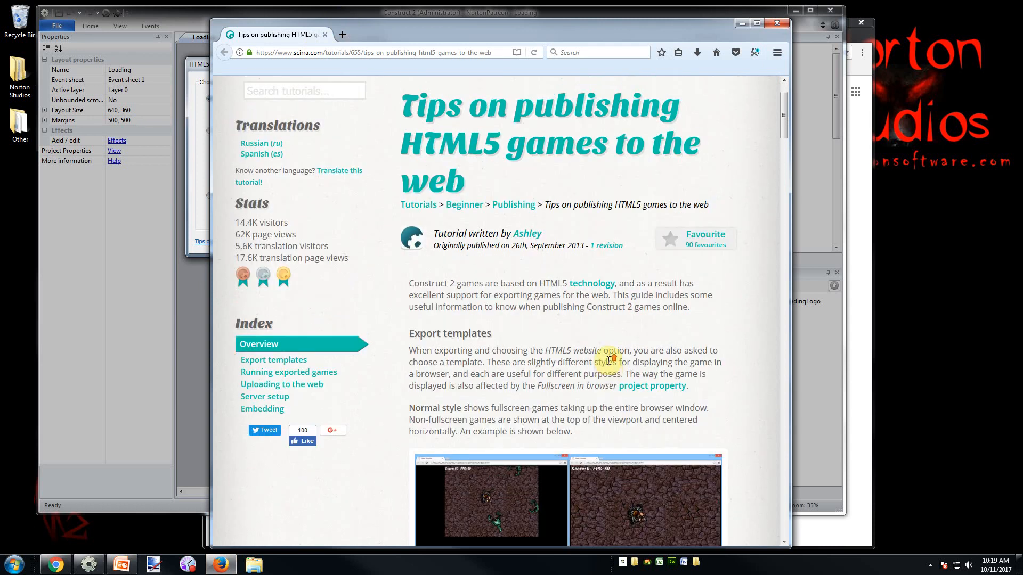
pyautogui.scroll(2, 608, 361)
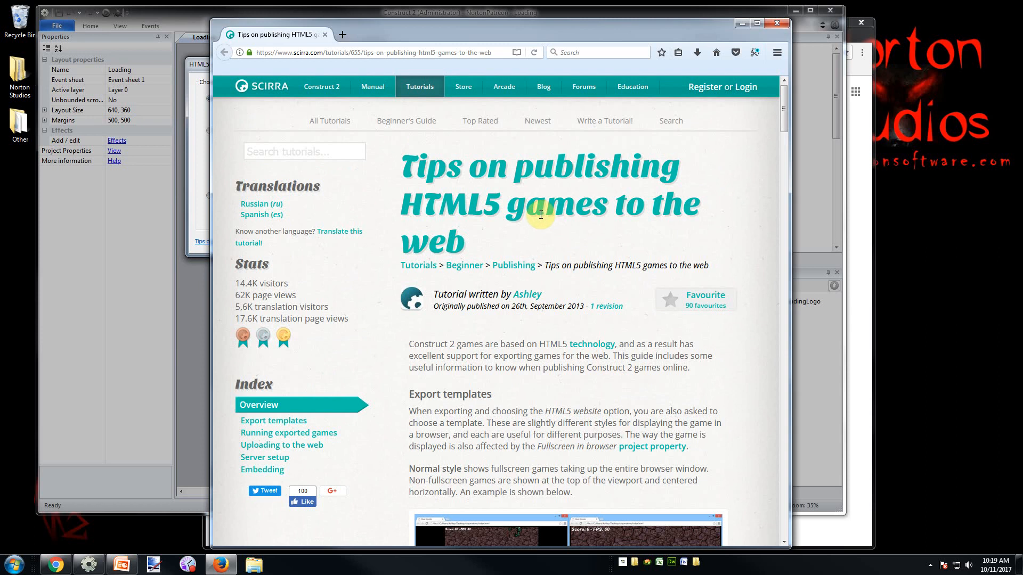
pyautogui.scroll(-3, 546, 255)
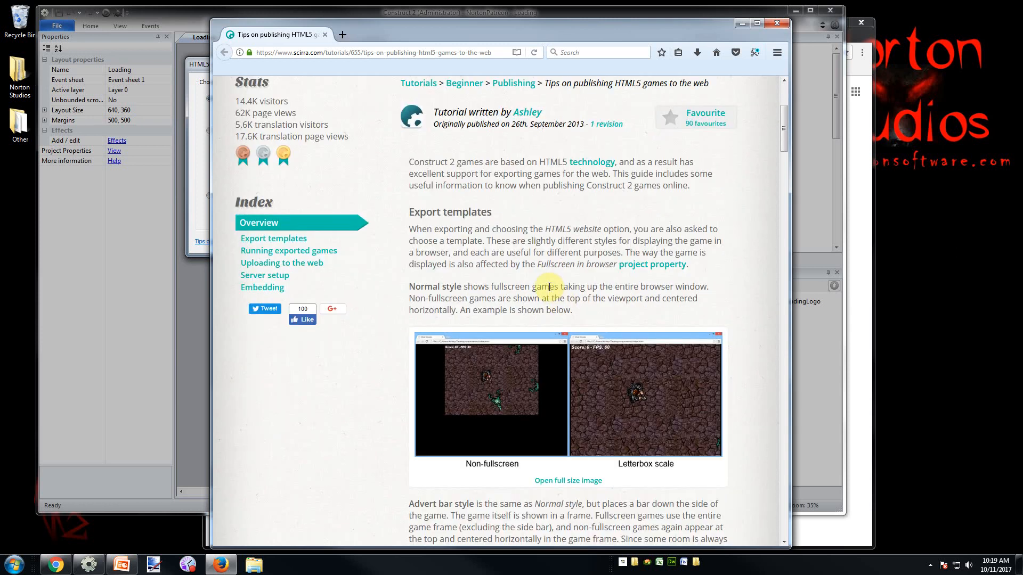
pyautogui.scroll(-2, 548, 286)
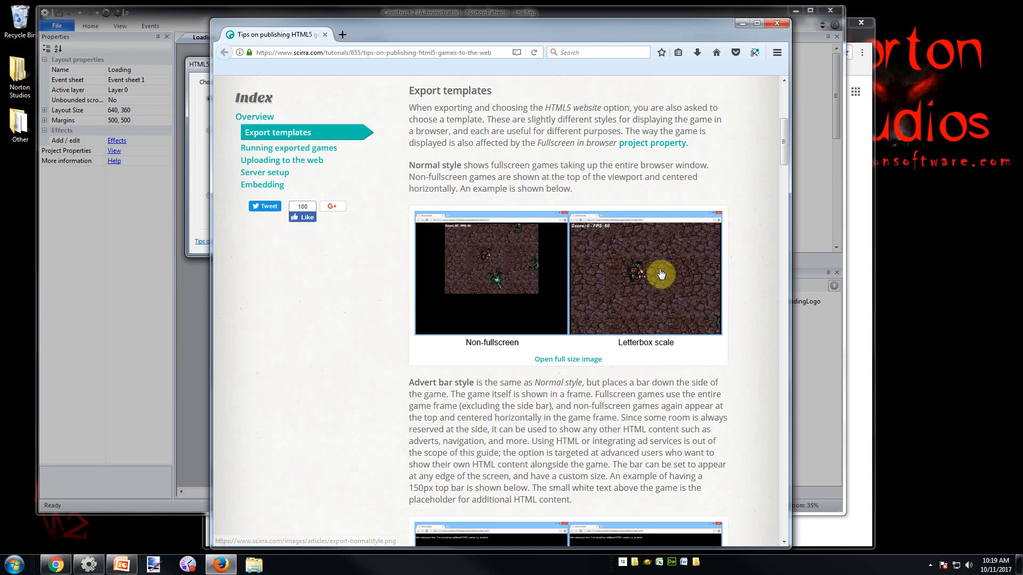
pyautogui.scroll(-12, 602, 386)
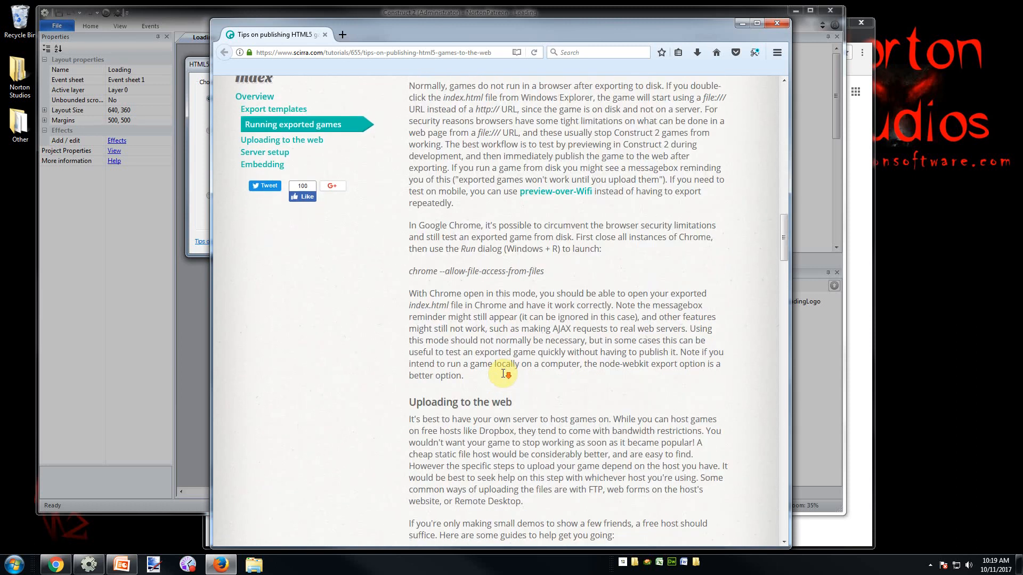
pyautogui.scroll(-5, 504, 367)
pyautogui.scroll(7, 212, 5)
pyautogui.click(325, 33)
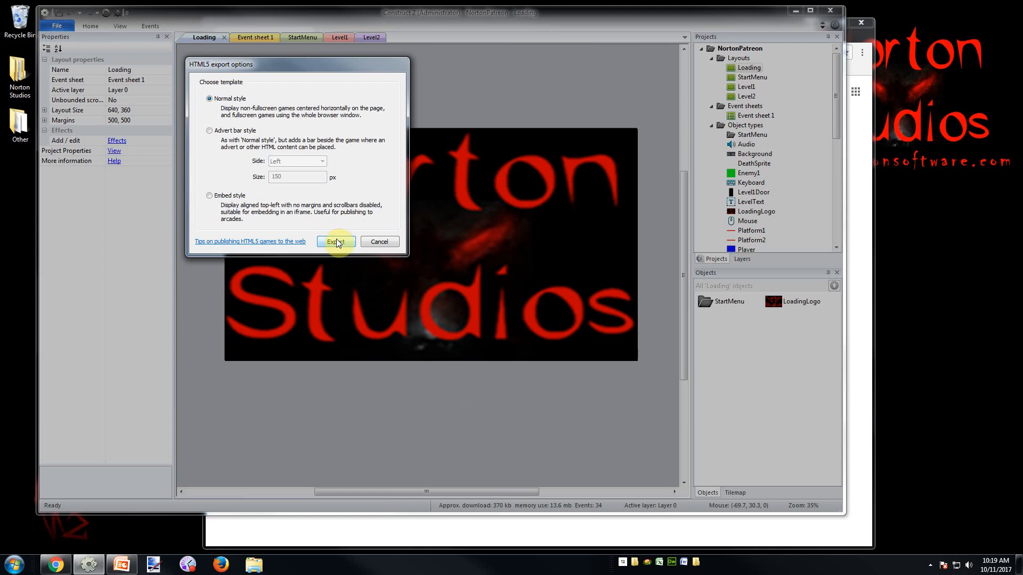
# Export the game as an HTML5 website and open the exported site folder inside Norton Studios
pyautogui.click(336, 242)
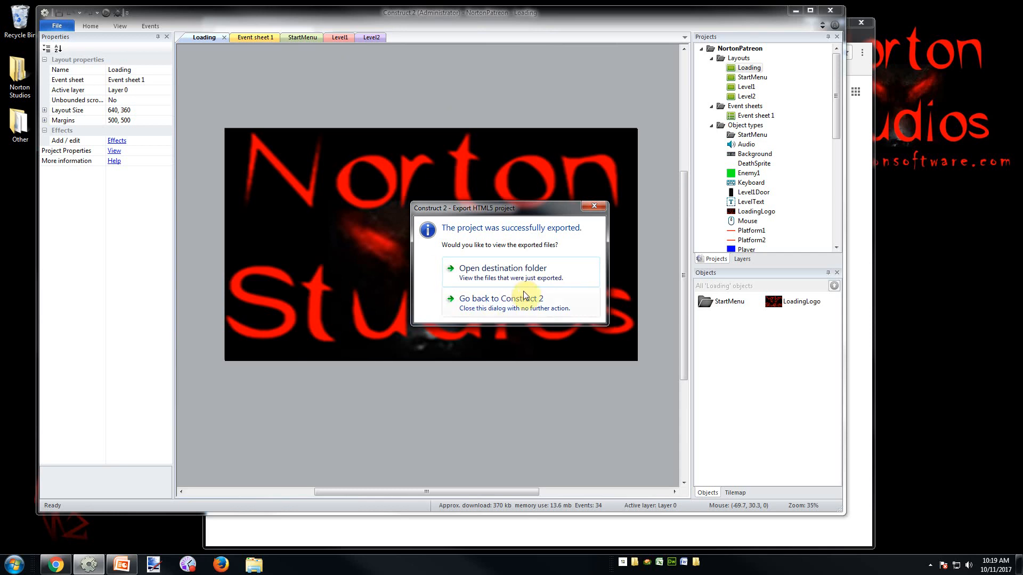
pyautogui.click(491, 311)
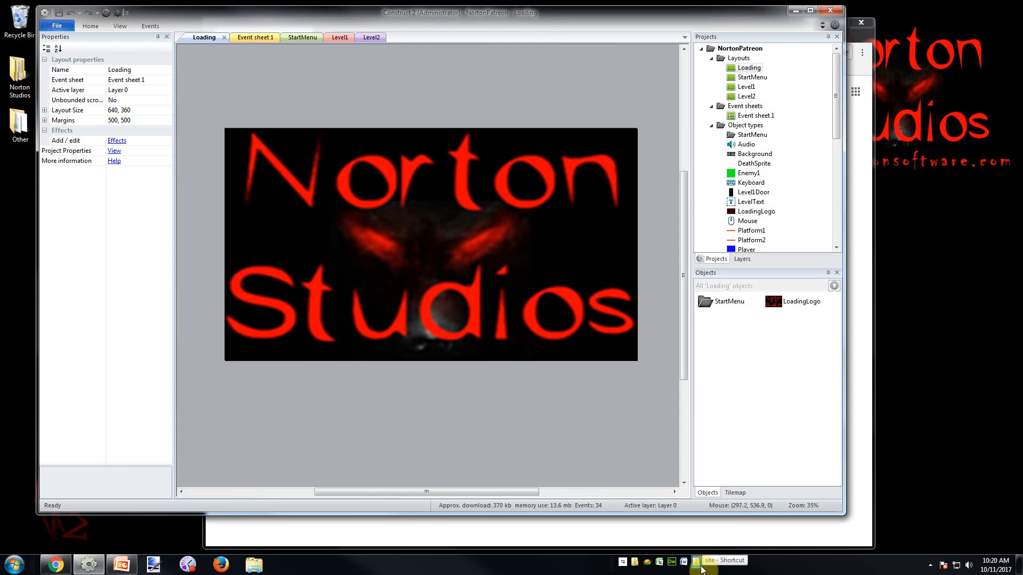
pyautogui.click(697, 564)
pyautogui.click(715, 190)
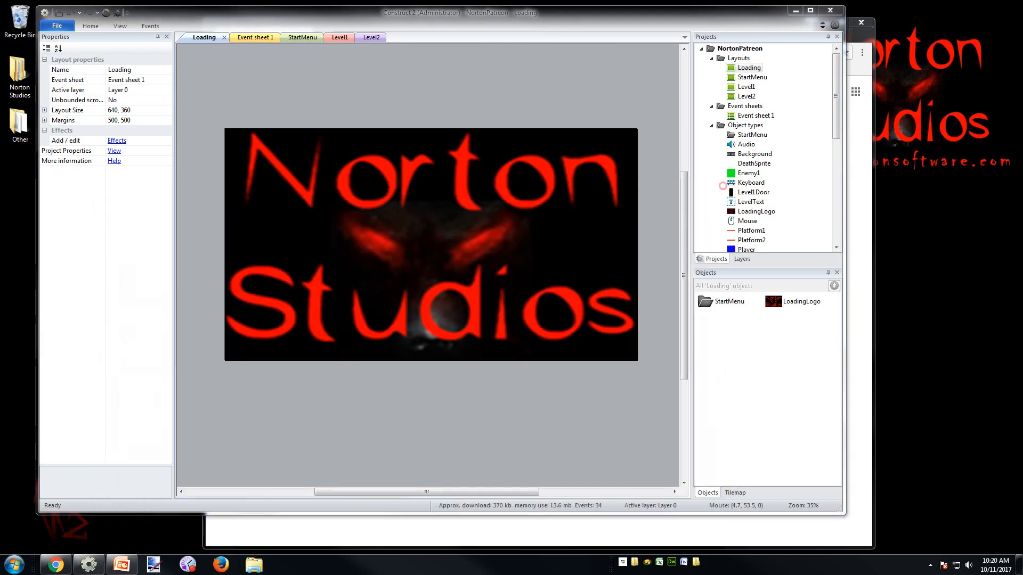
pyautogui.doubleClick(7, 75)
pyautogui.doubleClick(272, 319)
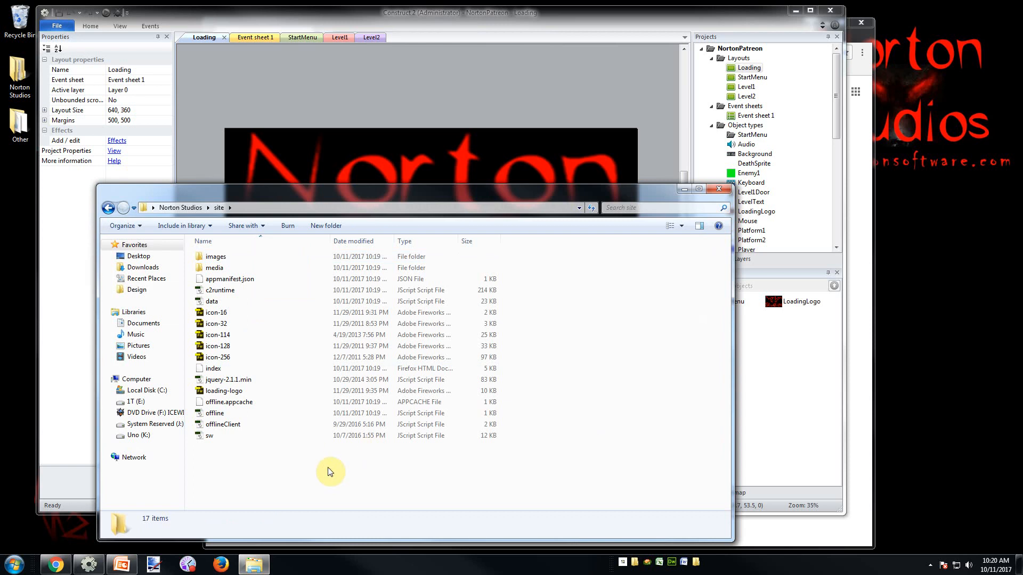
# Widen the Type column and examine the exported site files, including the contents of the images subfolder
pyautogui.doubleClick(460, 237)
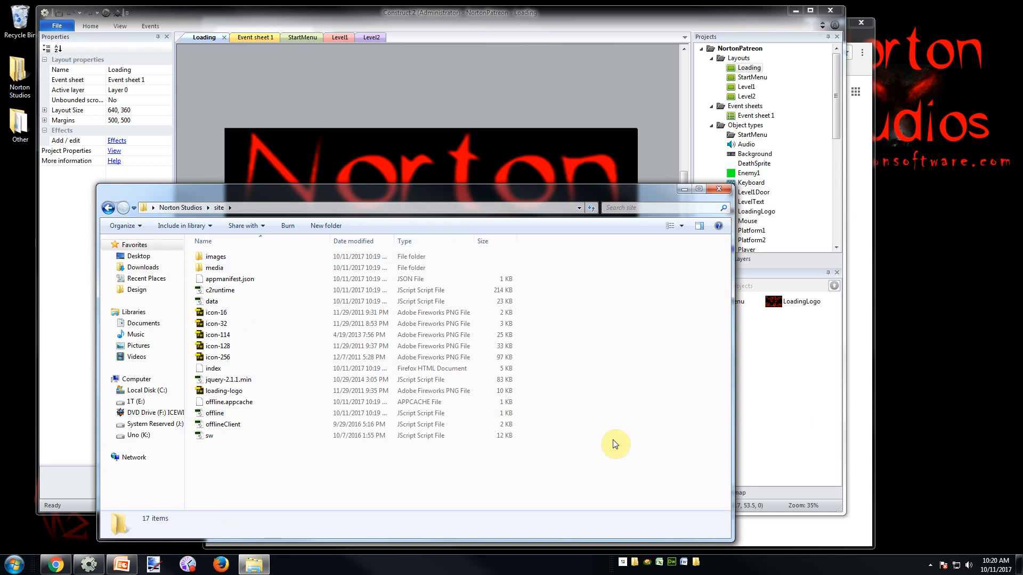
pyautogui.click(447, 368)
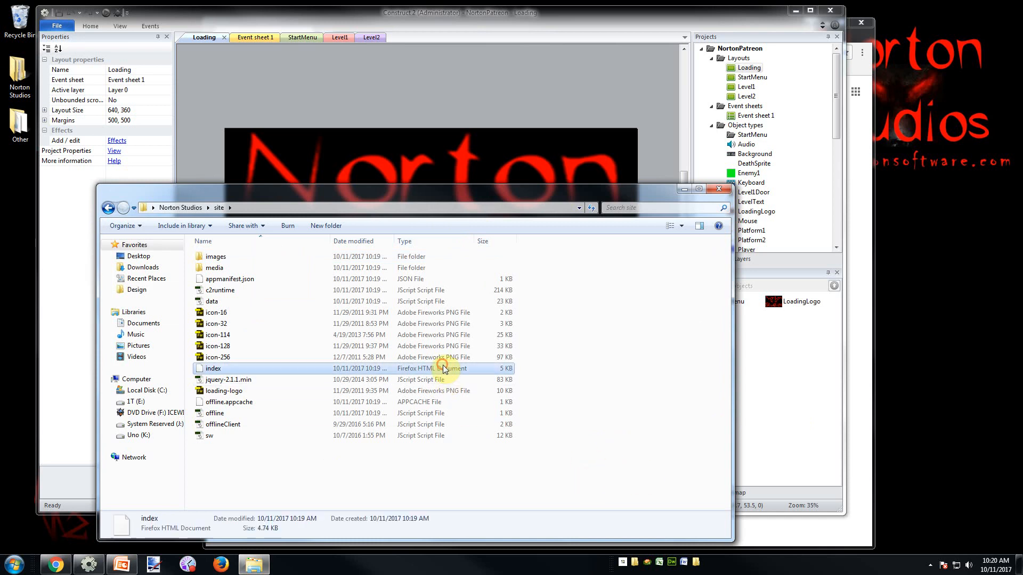
pyautogui.click(426, 413)
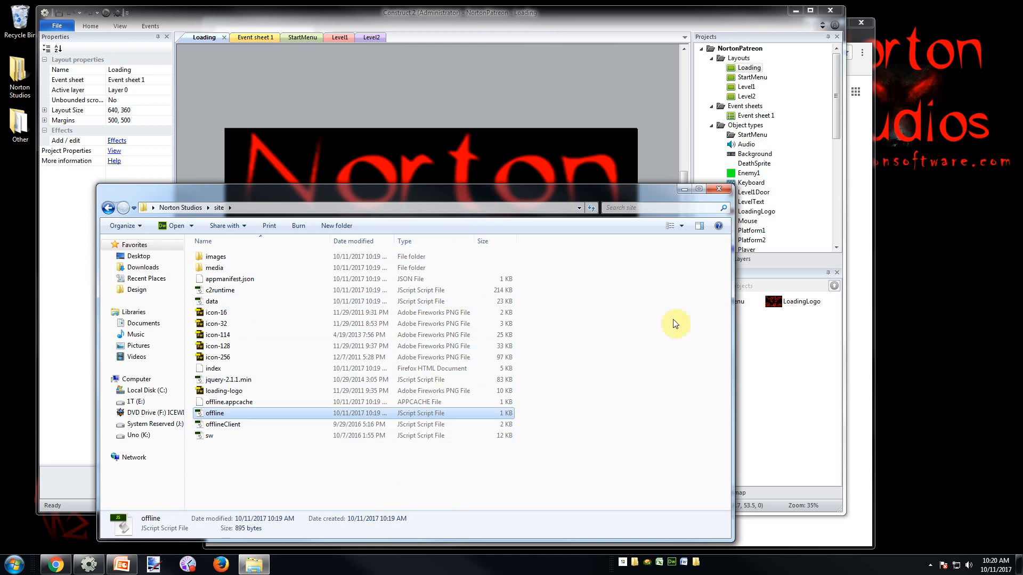
pyautogui.click(404, 277)
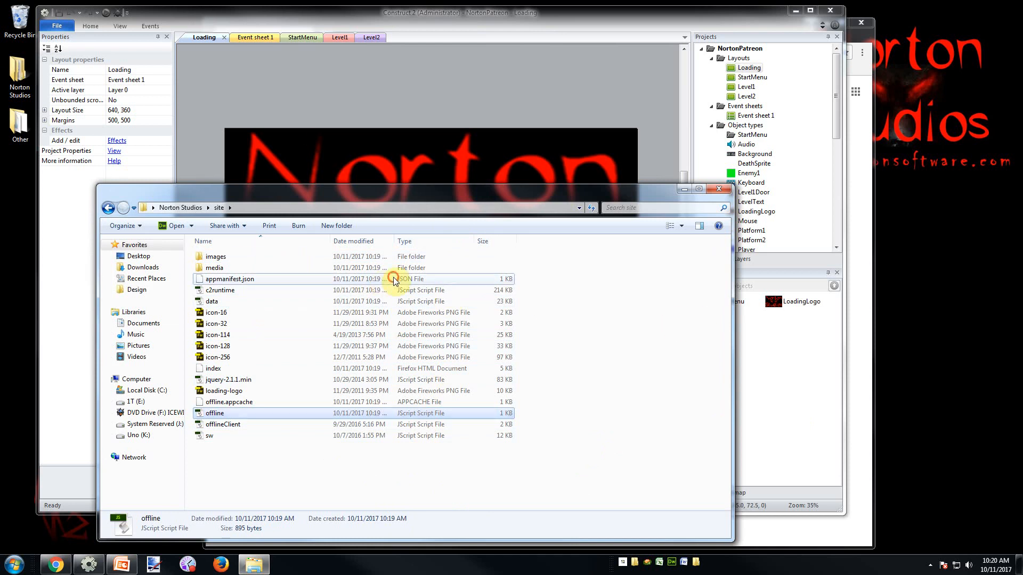
pyautogui.doubleClick(216, 258)
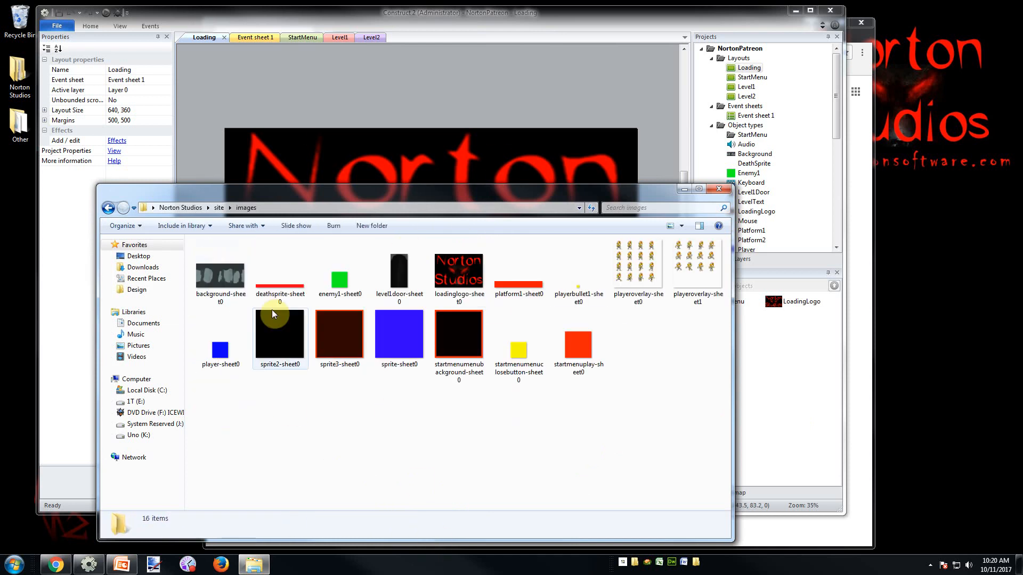
pyautogui.hotkey('alt', 'Left')
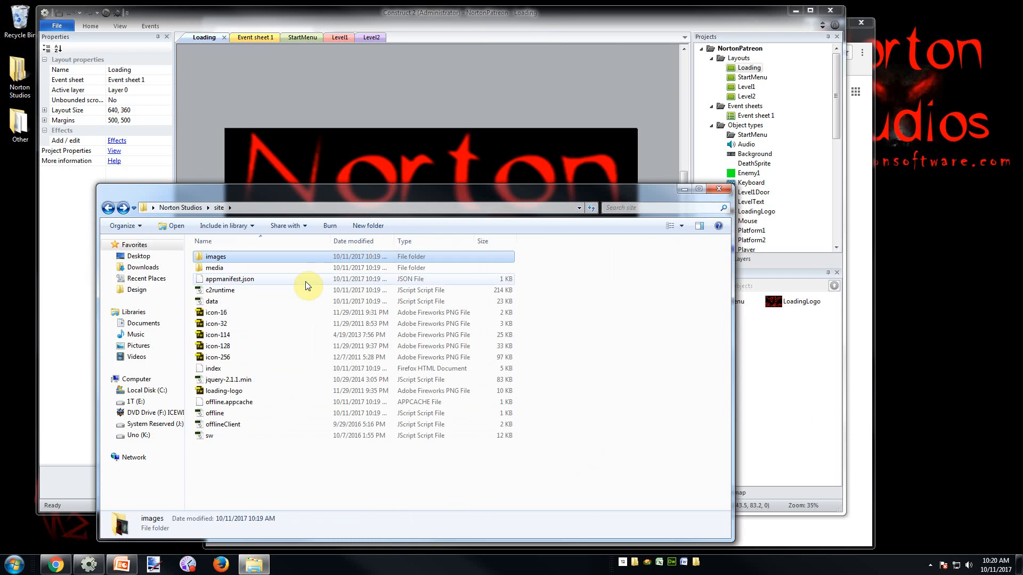
# Examine the images and media subfolders of the exported site and the full set of files in the site folder
pyautogui.hotkey('alt', 'Right')
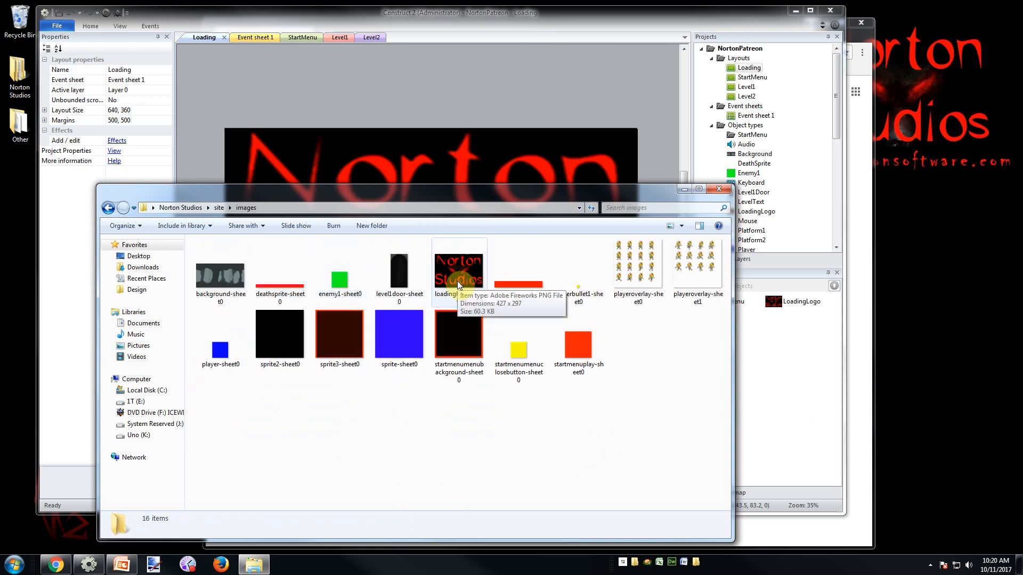
pyautogui.hotkey('alt', 'Left')
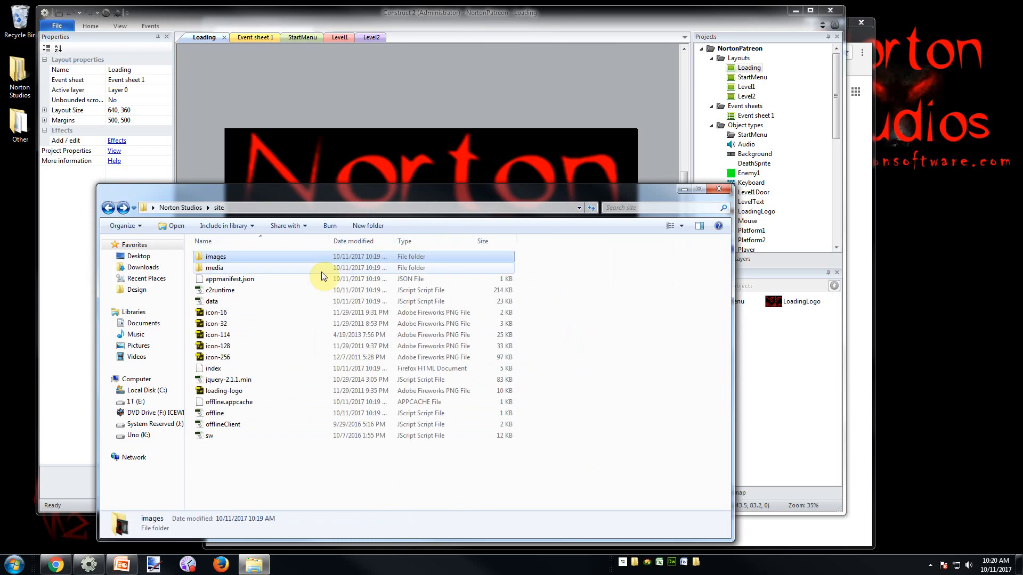
pyautogui.doubleClick(221, 270)
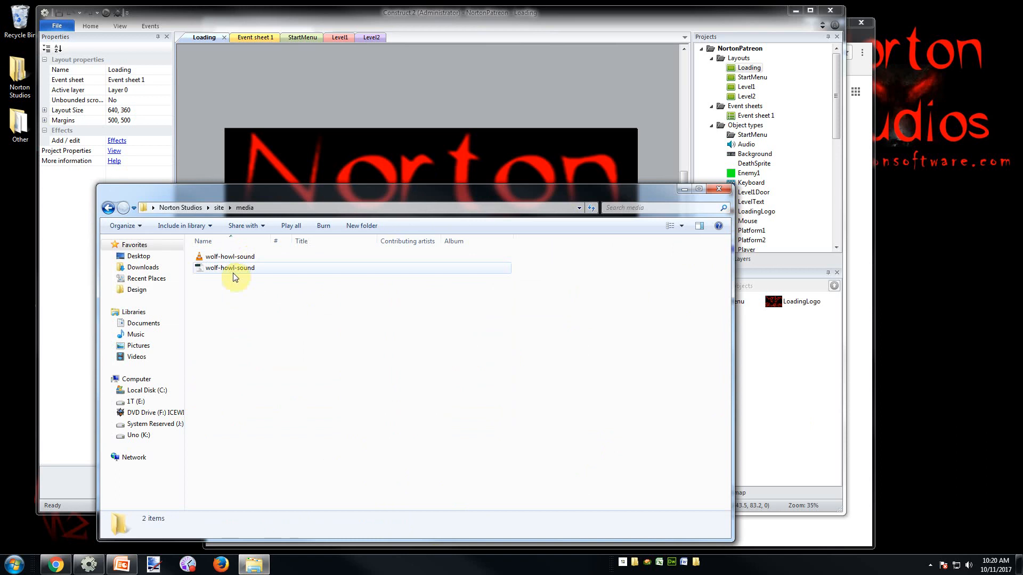
pyautogui.hotkey('alt', 'Left')
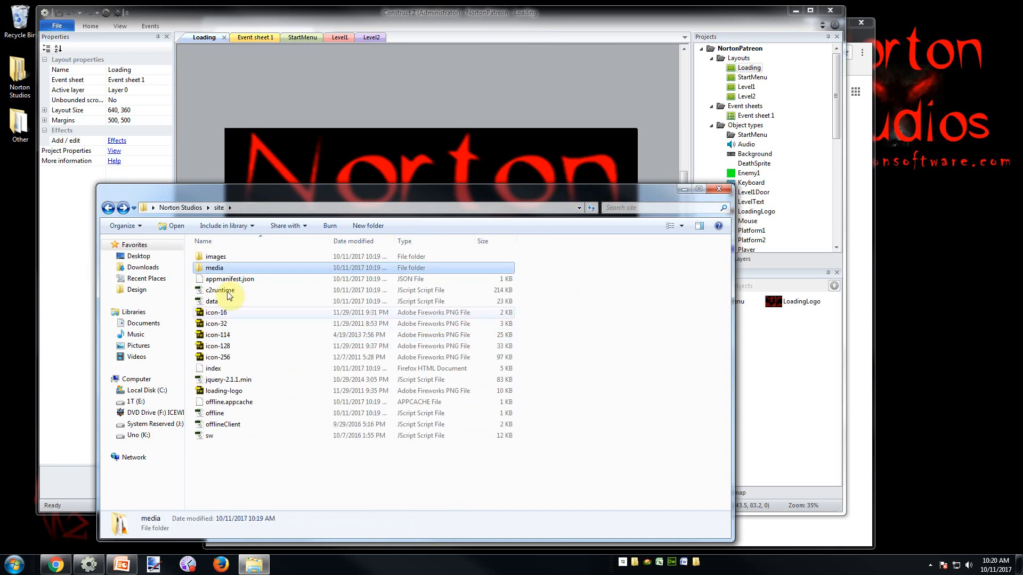
pyautogui.doubleClick(222, 260)
pyautogui.hotkey('alt', 'Left')
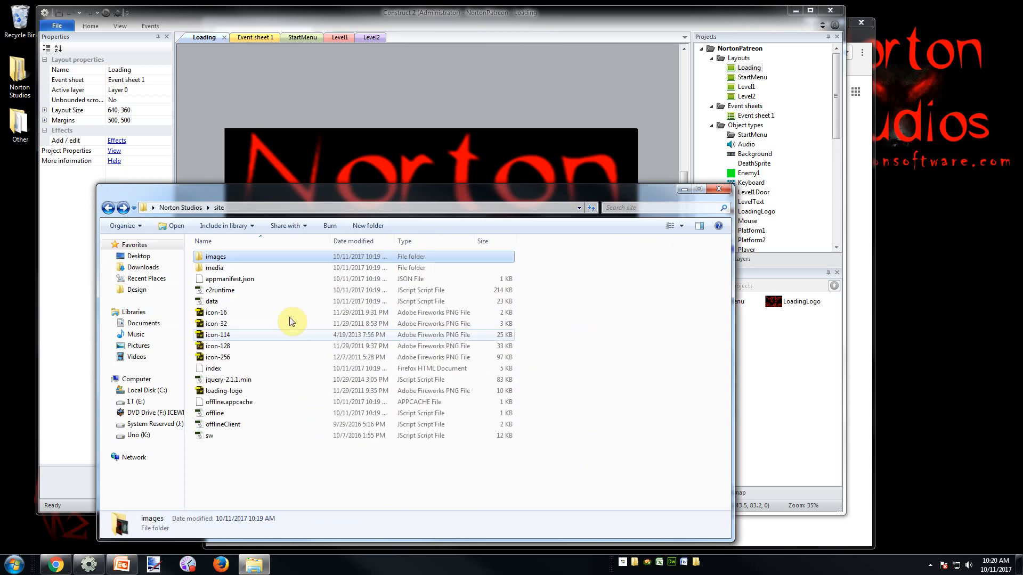
pyautogui.doubleClick(214, 267)
pyautogui.hotkey('alt', 'Left')
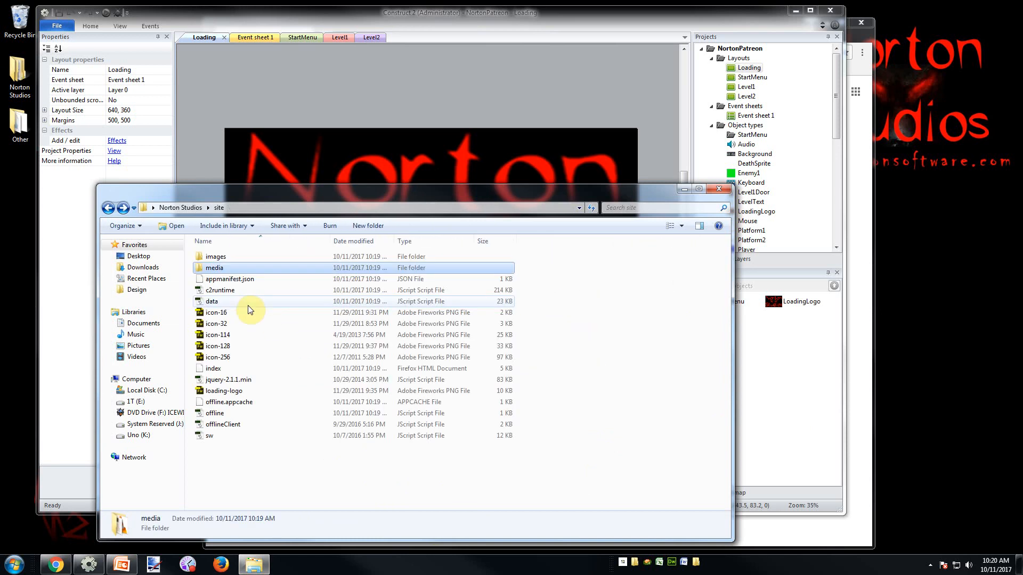
pyautogui.click(283, 483)
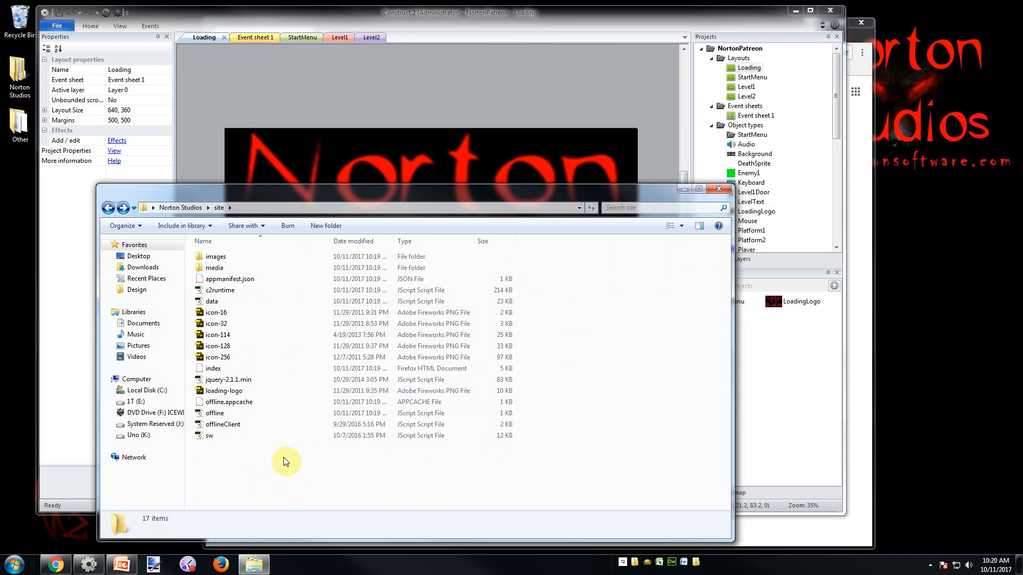
pyautogui.moveTo(359, 468); pyautogui.dragTo(225, 245)
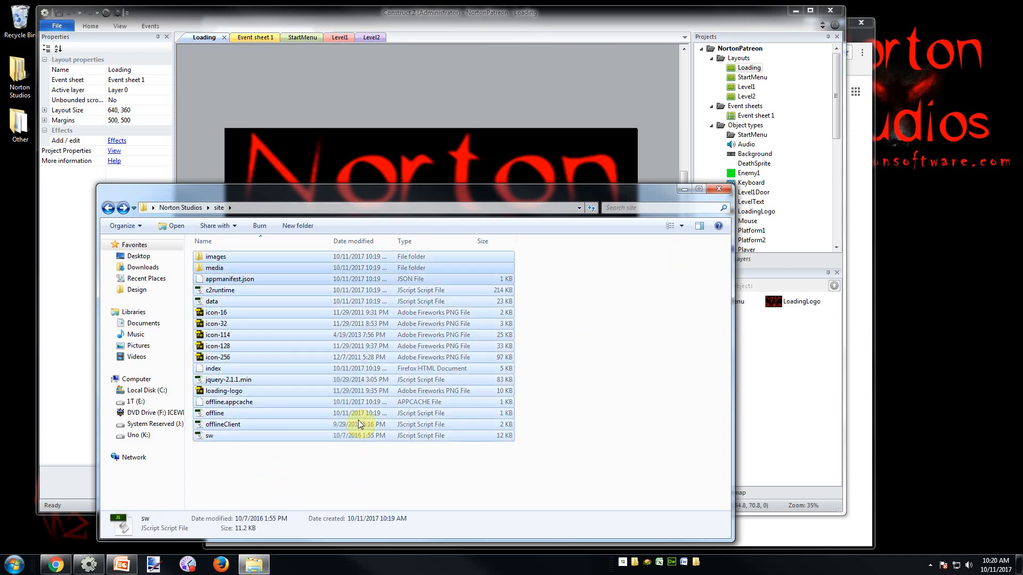
pyautogui.click(424, 505)
# Minimize Construct 2, then narrow the site folder window and place it beside the browser window
pyautogui.moveTo(474, 195); pyautogui.dragTo(541, 89)
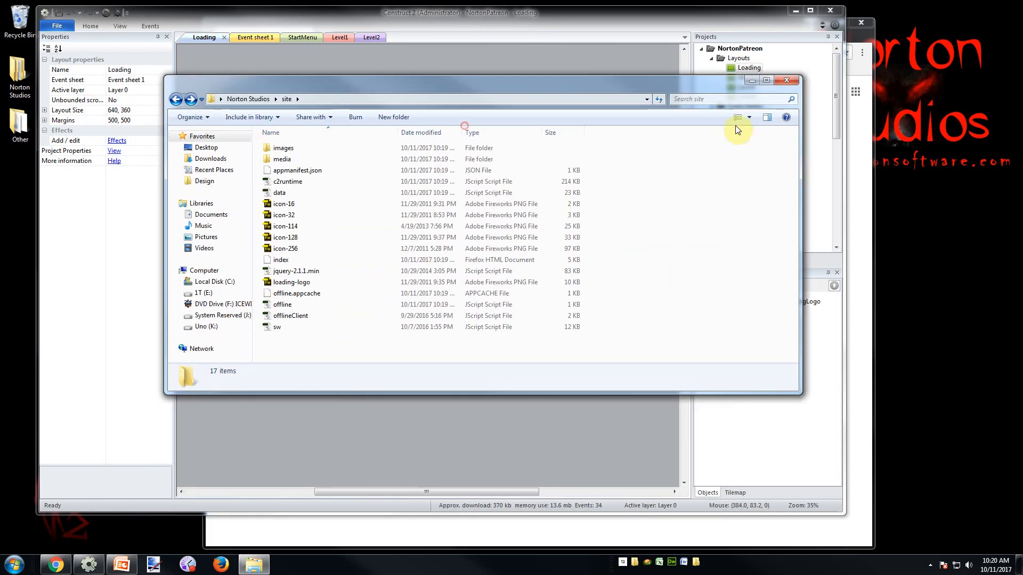
pyautogui.click(795, 10)
pyautogui.moveTo(801, 93); pyautogui.dragTo(426, 94)
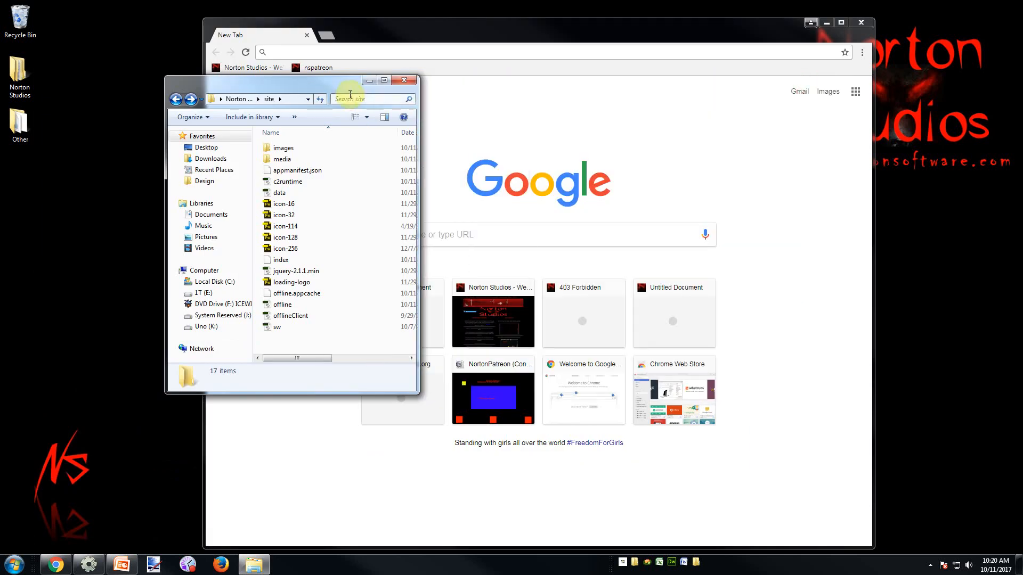
pyautogui.moveTo(347, 96); pyautogui.dragTo(180, 191)
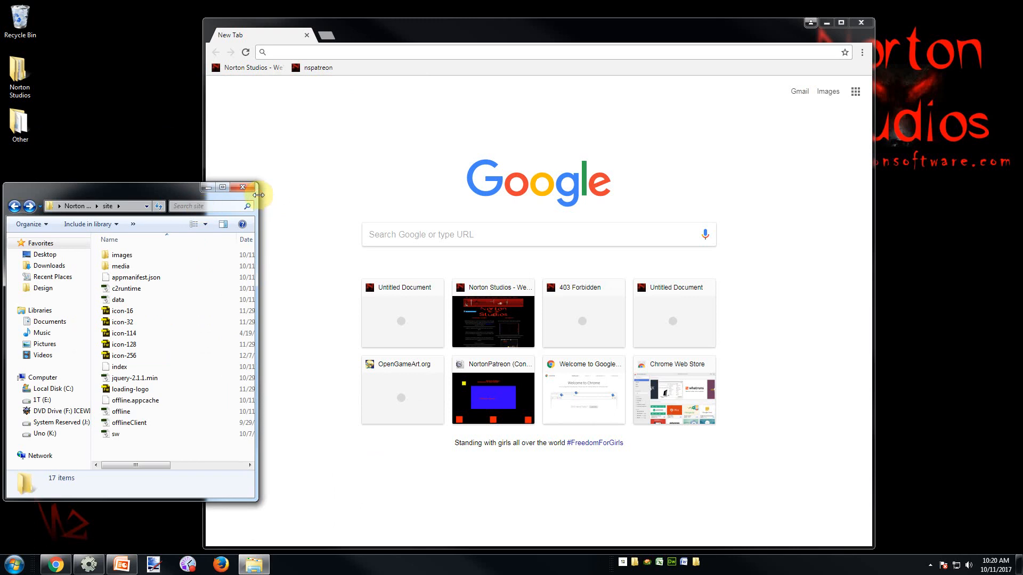
pyautogui.moveTo(259, 194); pyautogui.dragTo(277, 199)
pyautogui.moveTo(168, 187); pyautogui.dragTo(185, 194)
# Open the bookmarked nspatreon page in Chrome and move the browser window away from the site folder window
pyautogui.click(318, 68)
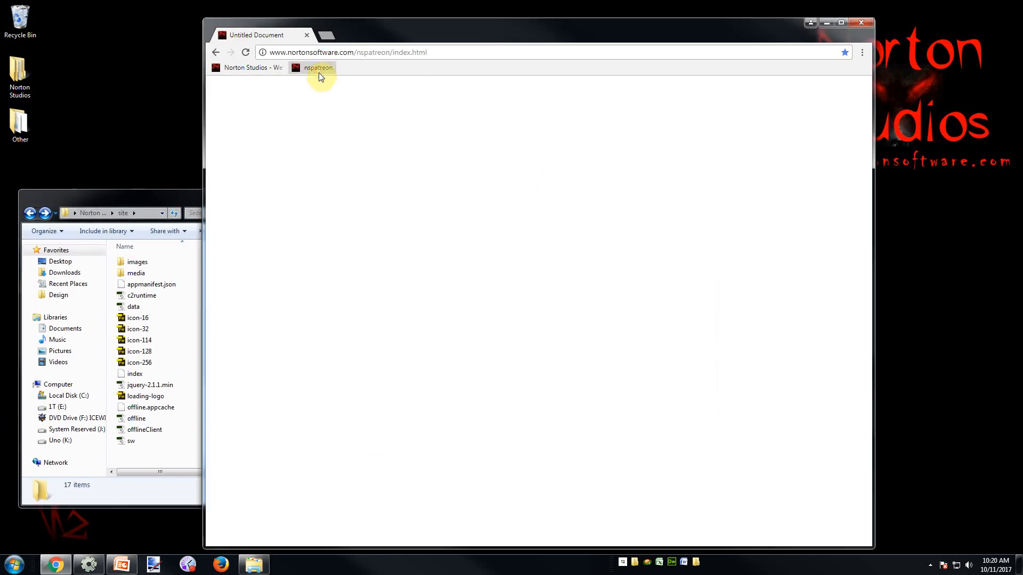
pyautogui.click(462, 51)
pyautogui.click(320, 67)
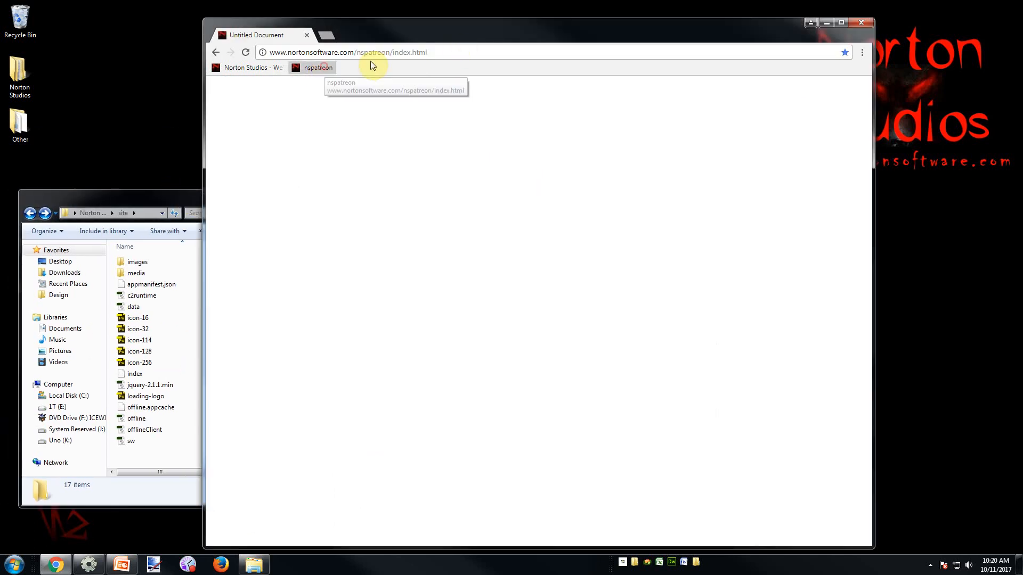
pyautogui.click(447, 51)
pyautogui.click(316, 69)
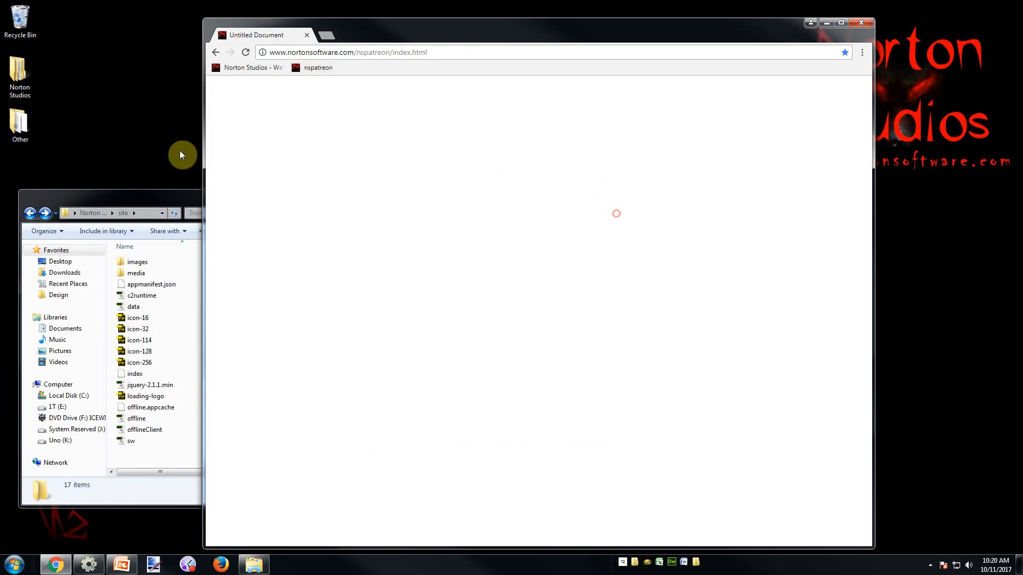
pyautogui.click(169, 198)
pyautogui.moveTo(484, 25); pyautogui.dragTo(537, 26)
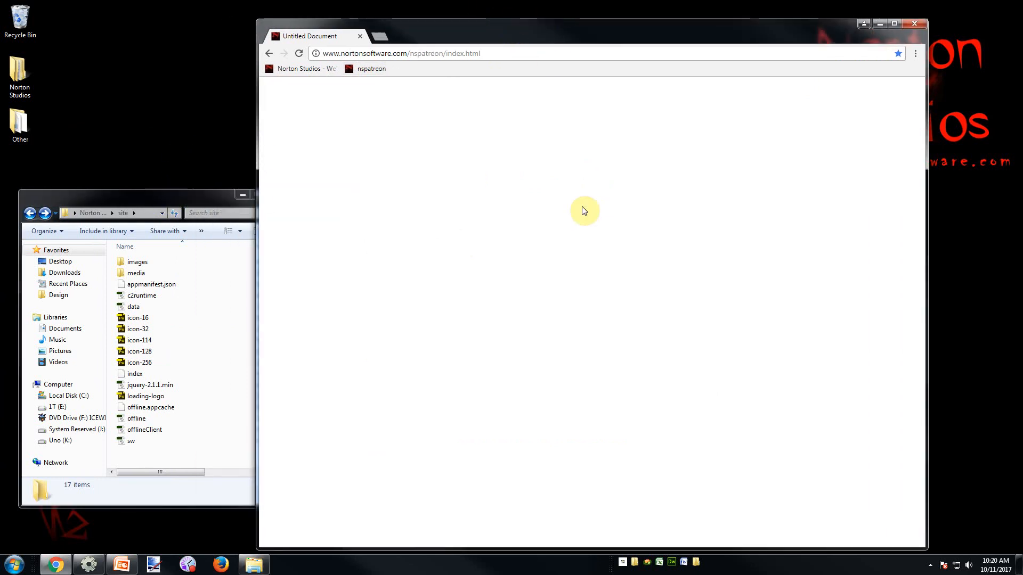
# Compare the exported index and jquery-2.1.1.min files in the site folder with the live nspatreon/index.html page
pyautogui.click(582, 205)
pyautogui.click(486, 53)
pyautogui.click(137, 375)
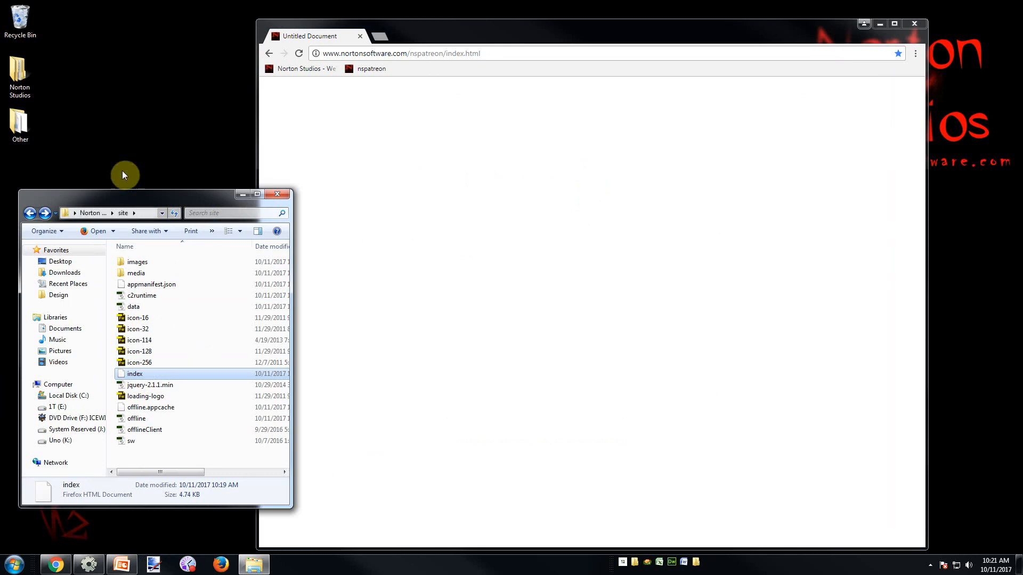
pyautogui.click(625, 207)
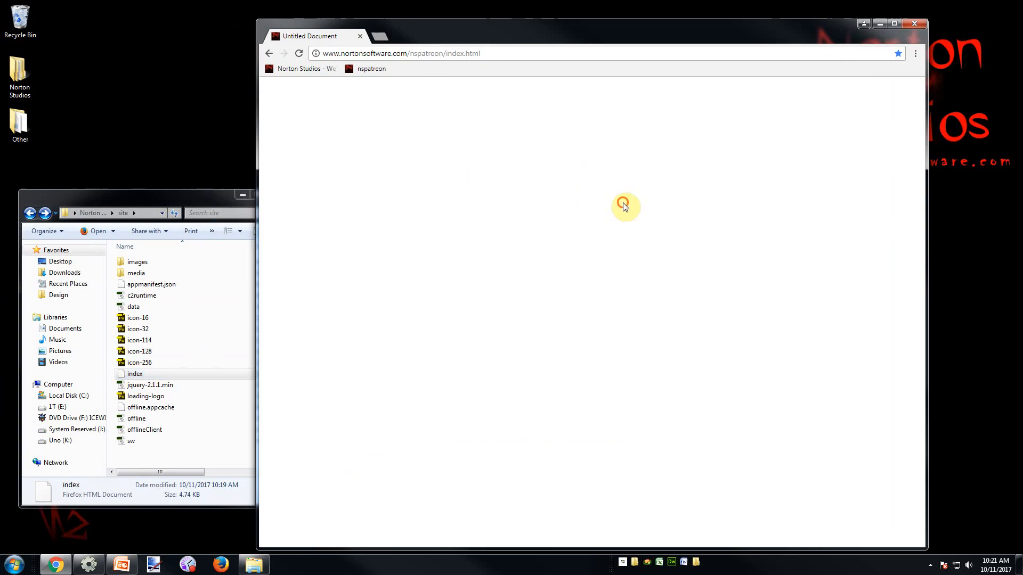
pyautogui.click(136, 385)
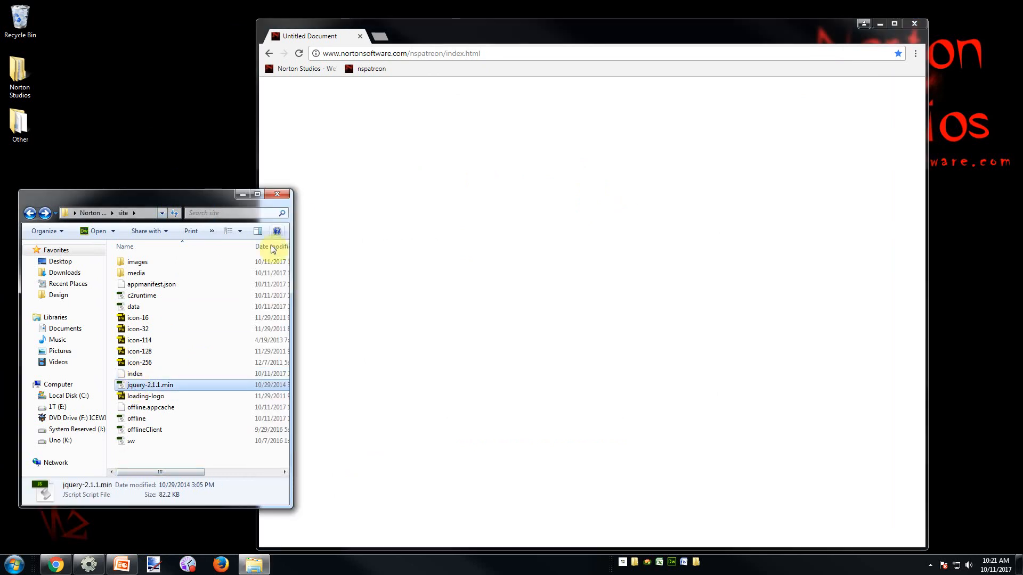
pyautogui.click(443, 114)
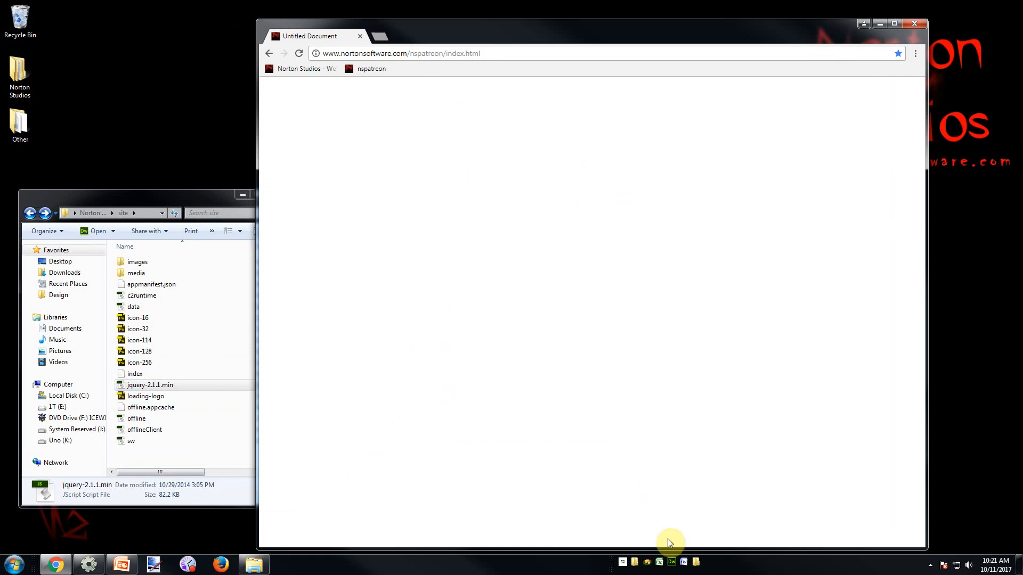
# Open Dreamweaver and look through the local files of the nspatreon site
pyautogui.click(671, 562)
pyautogui.click(549, 296)
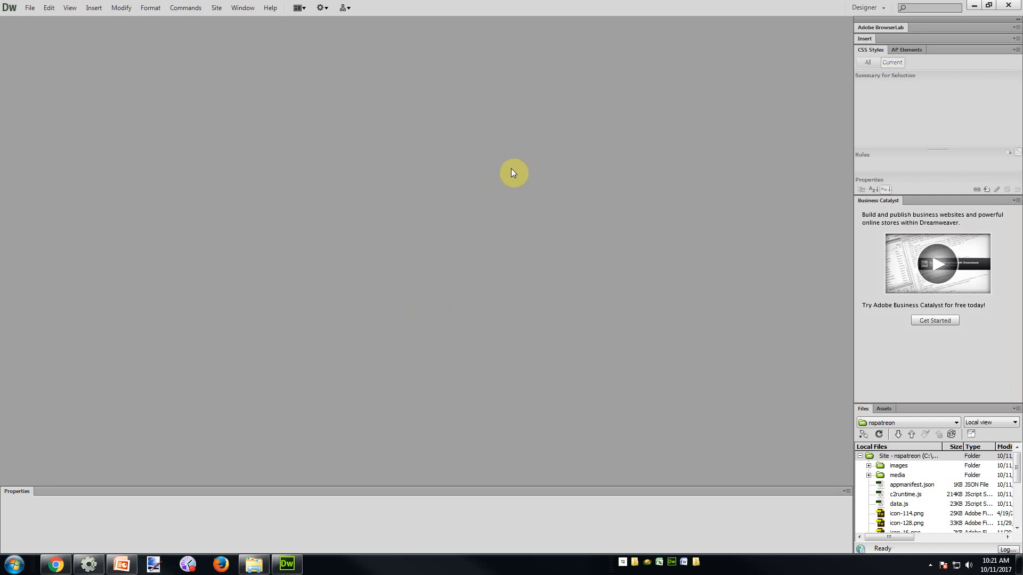
pyautogui.click(628, 304)
pyautogui.click(550, 329)
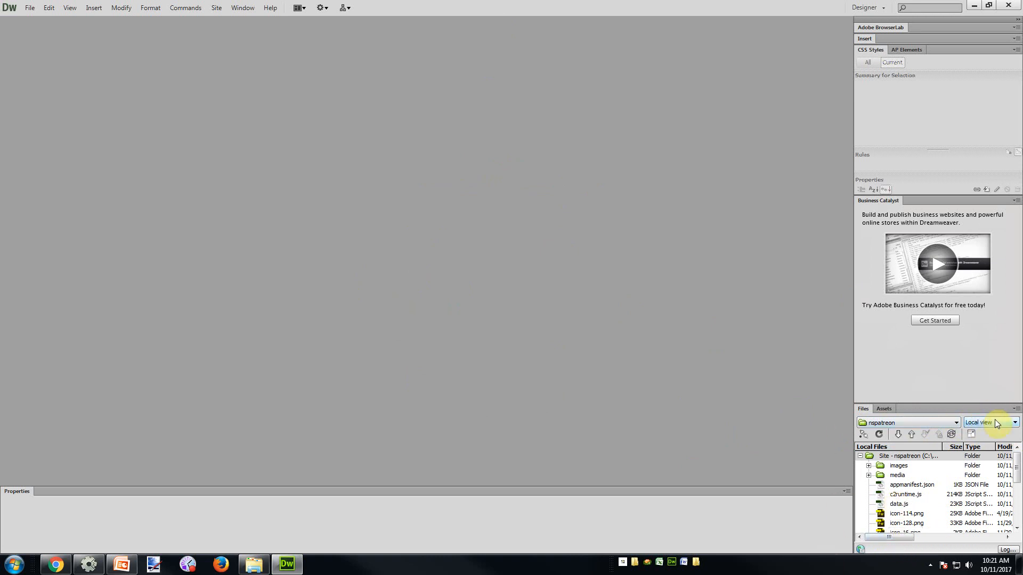
pyautogui.click(922, 458)
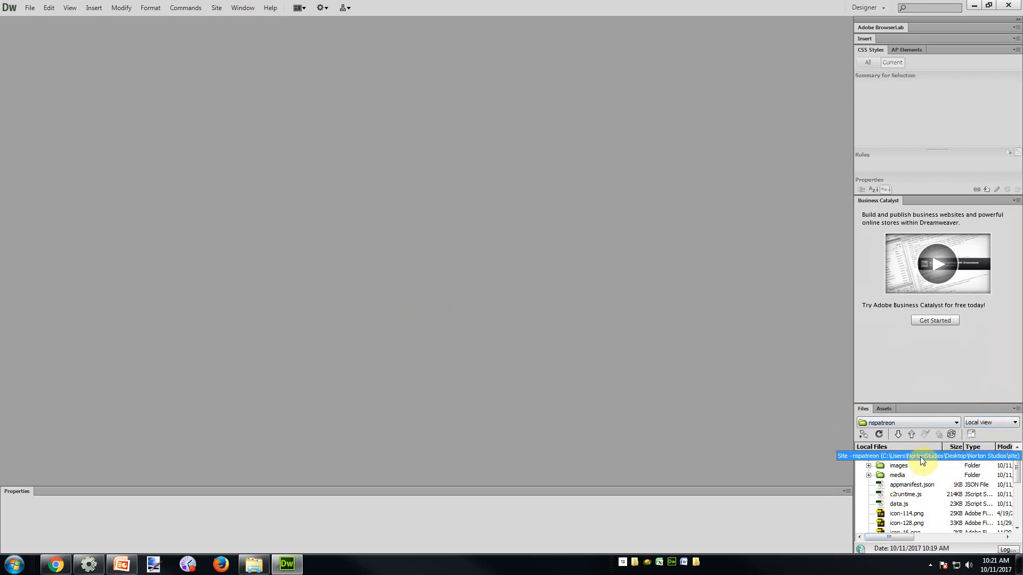
pyautogui.click(906, 485)
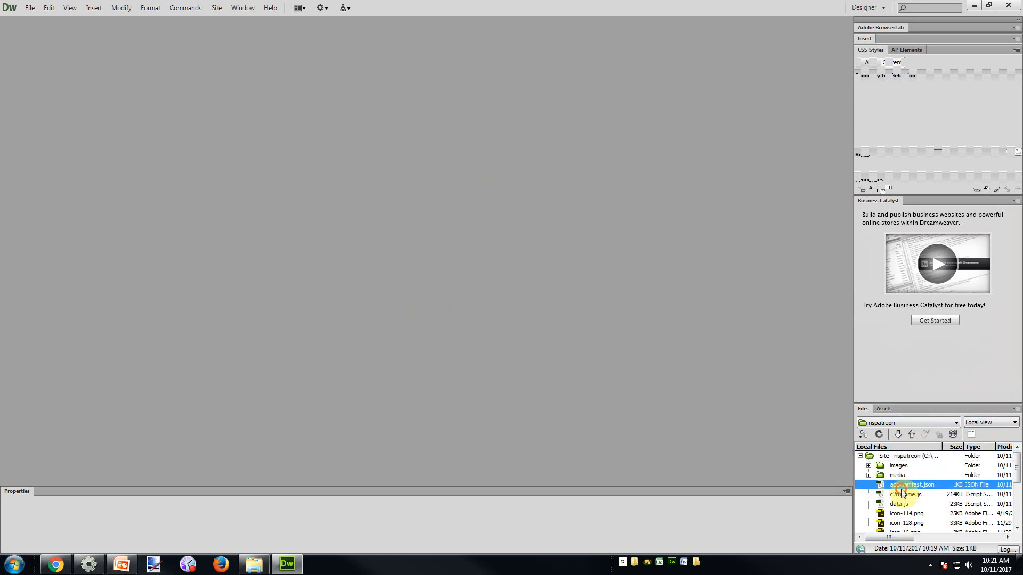
pyautogui.scroll(-1, 906, 495)
# Restore Dreamweaver to a smaller window and compare its nspatreon file list with the exported site folder
pyautogui.doubleClick(487, 5)
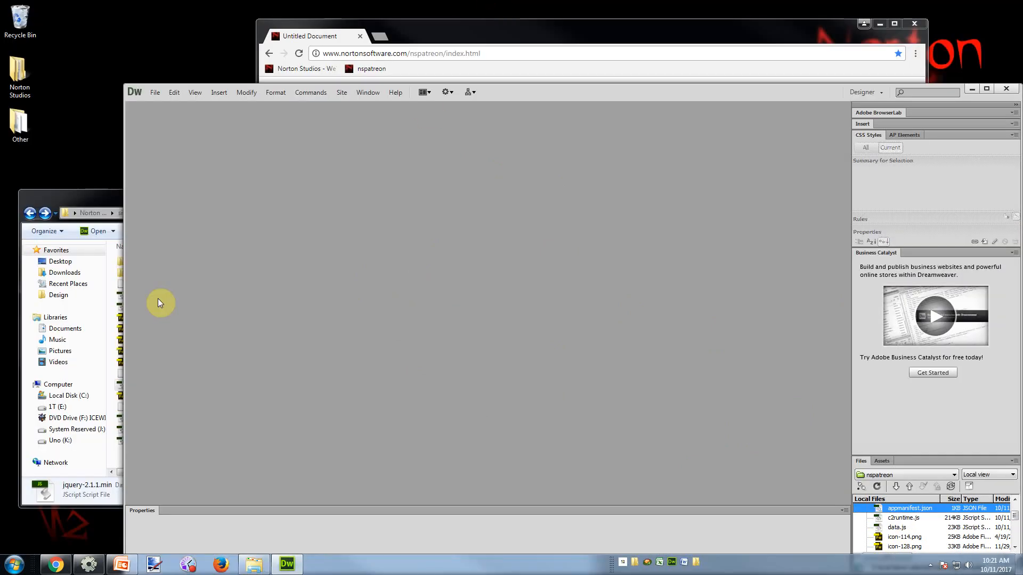
pyautogui.click(91, 199)
pyautogui.click(906, 527)
pyautogui.scroll(-2, 909, 529)
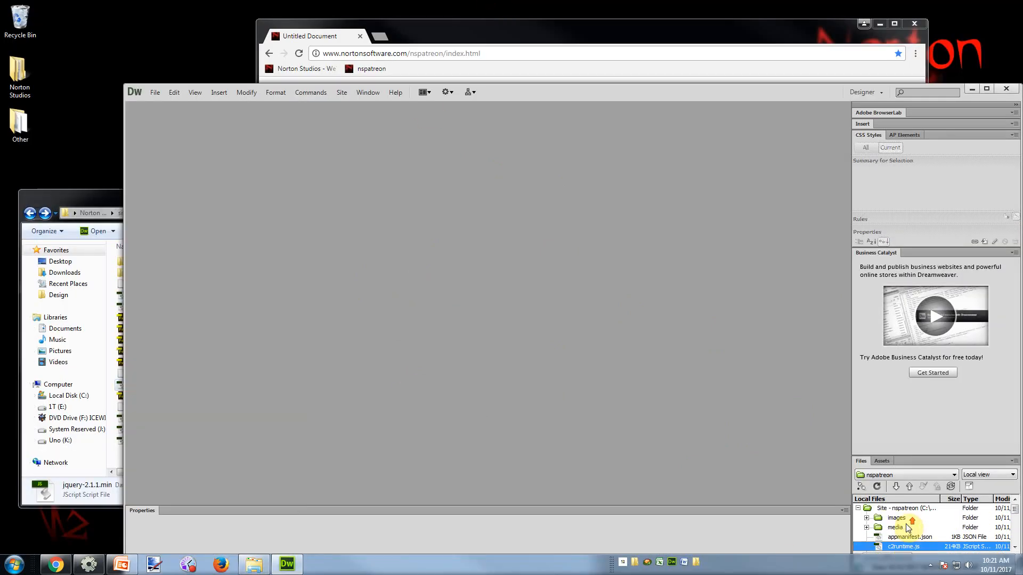
pyautogui.scroll(3, 908, 527)
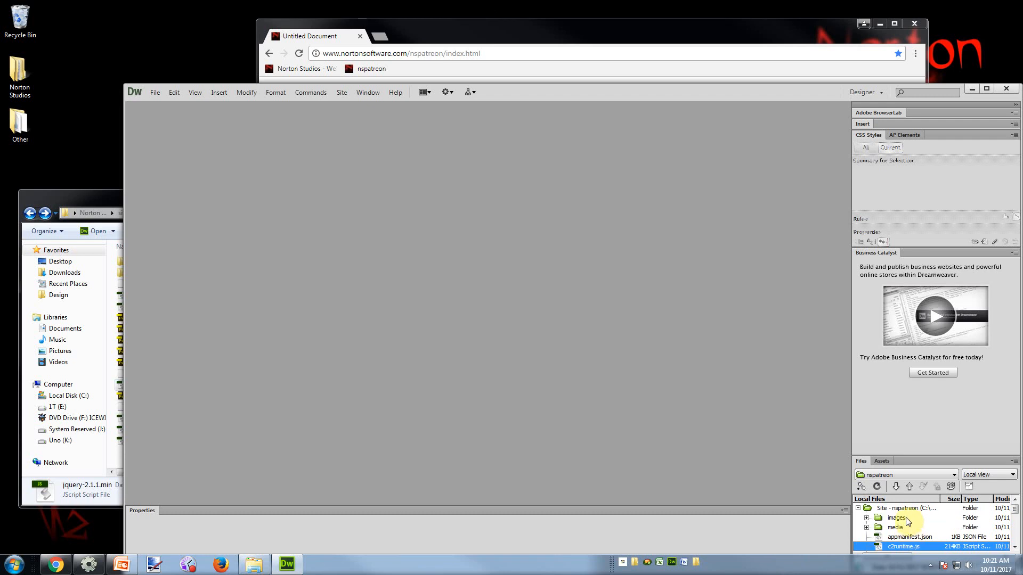
pyautogui.click(908, 509)
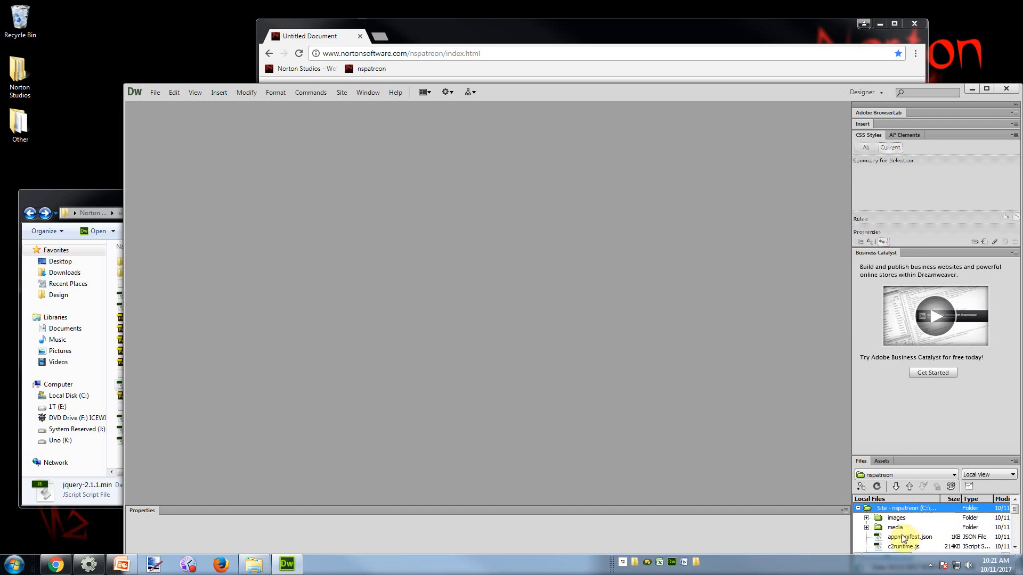
pyautogui.click(909, 487)
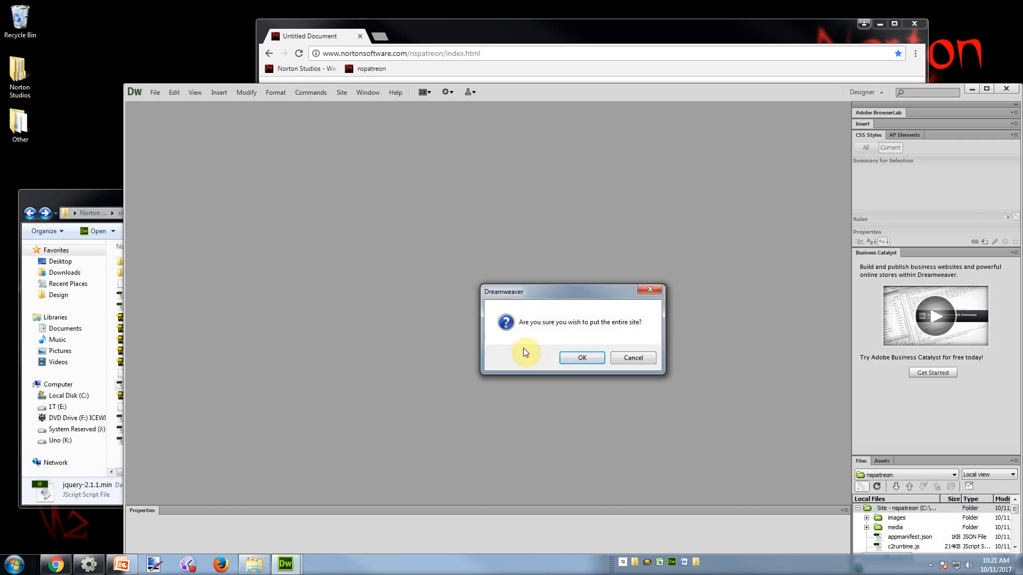
pyautogui.click(581, 357)
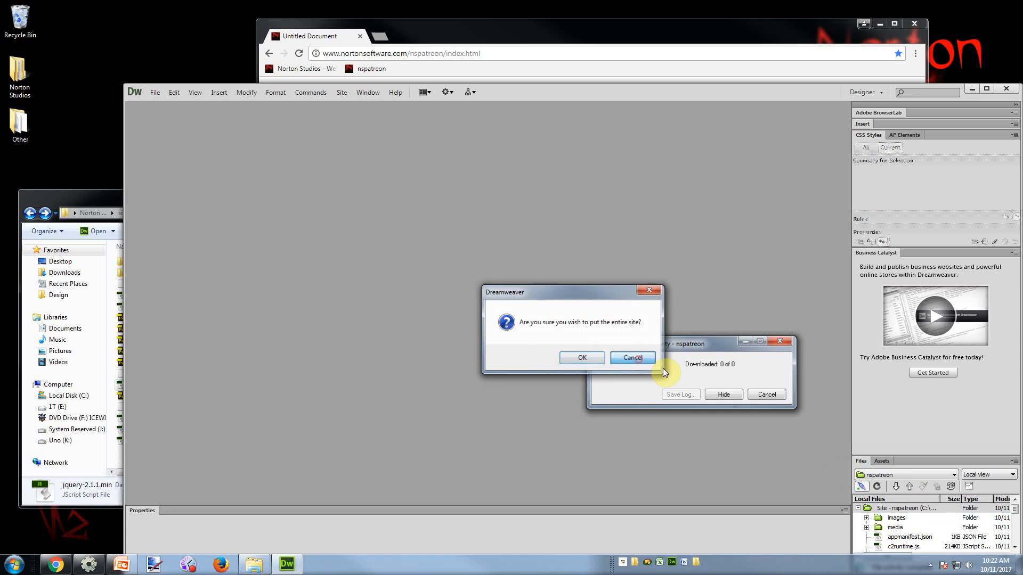
# Select all local nspatreon files from the images folder through sw.js and upload them to the server, including dependent files
pyautogui.click(895, 519)
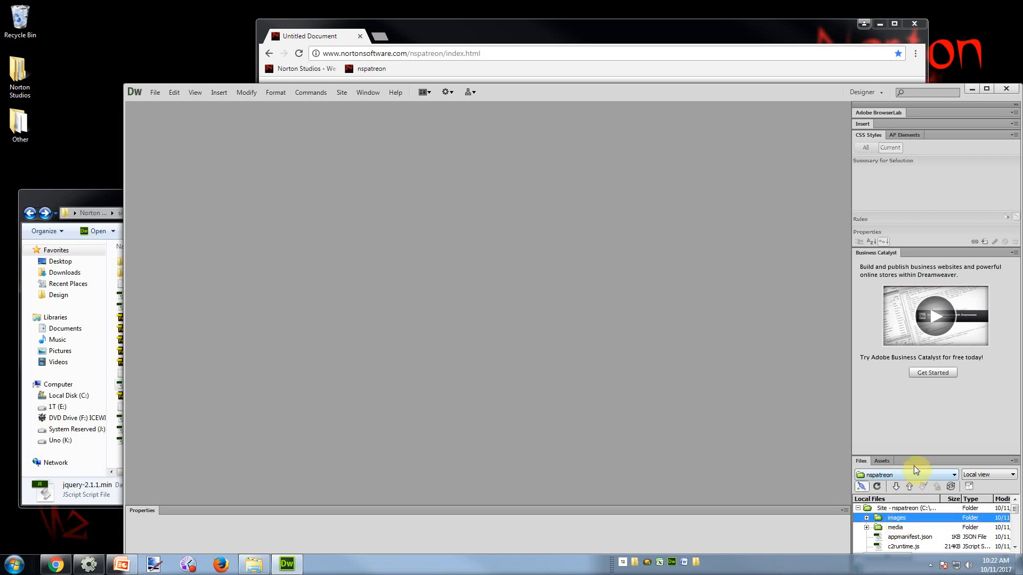
pyautogui.moveTo(920, 456); pyautogui.dragTo(919, 400)
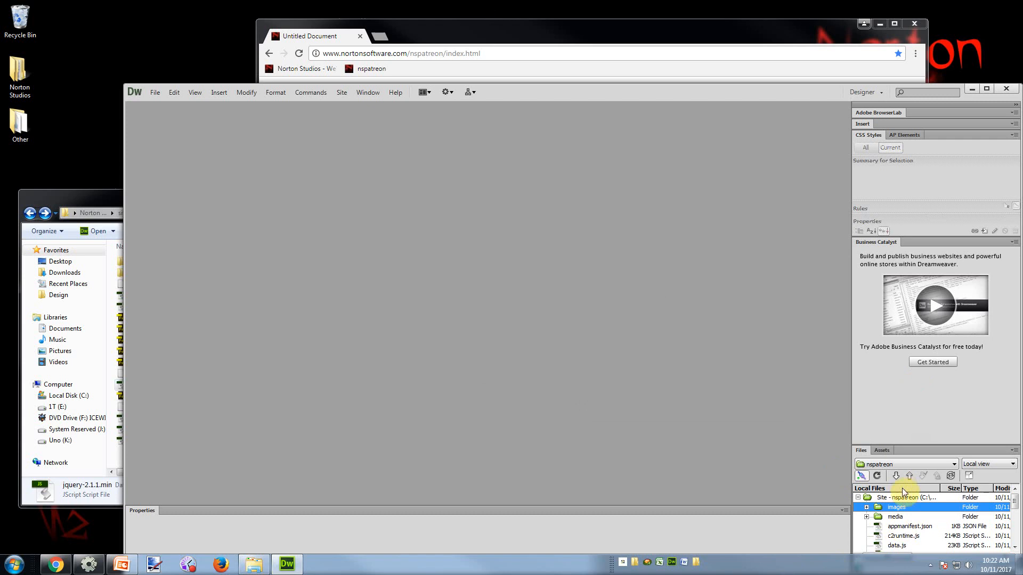
pyautogui.scroll(-5, 902, 525)
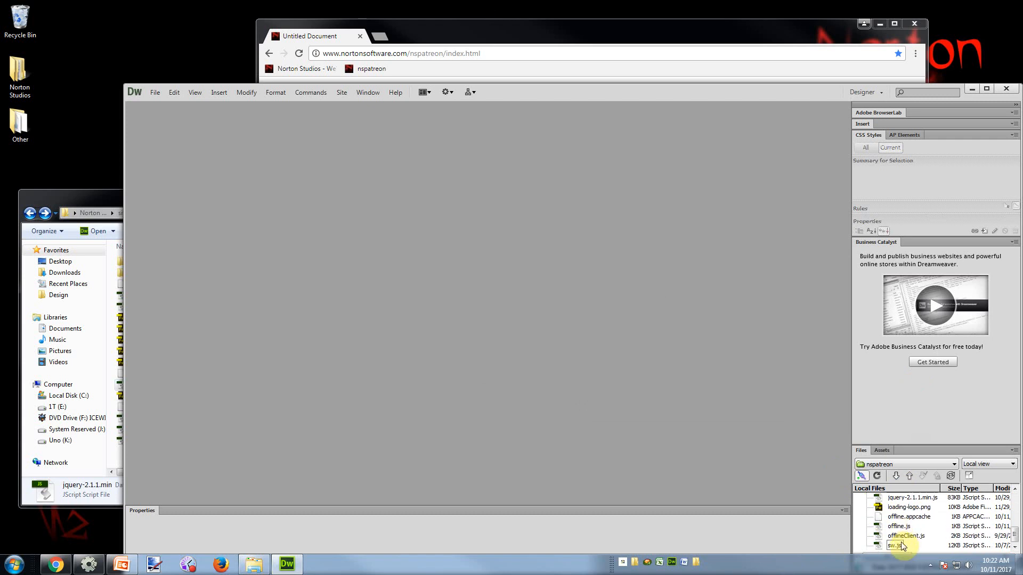
pyautogui.keyDown('shift'); pyautogui.click(915, 544); pyautogui.keyUp('shift')
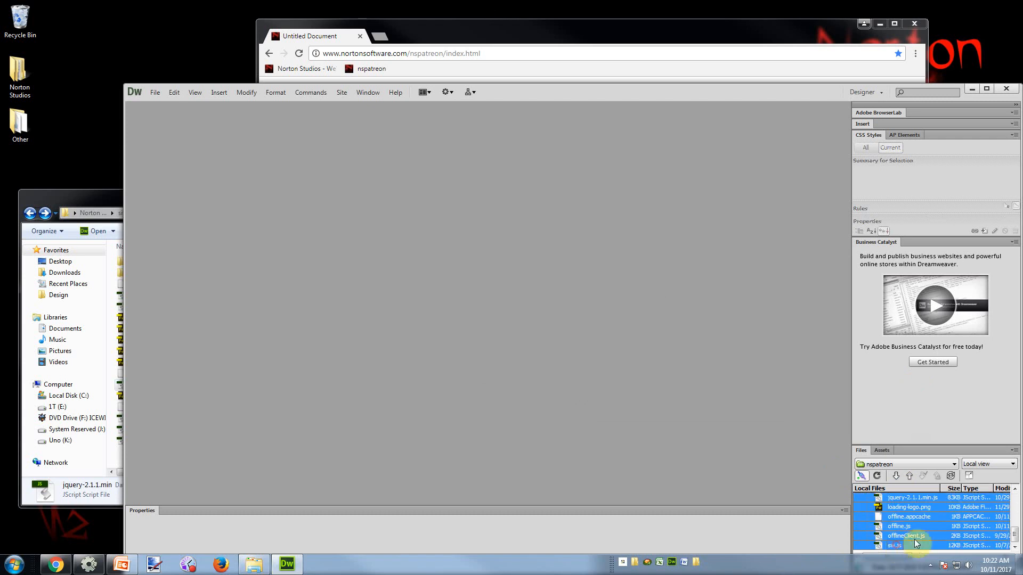
pyautogui.click(909, 477)
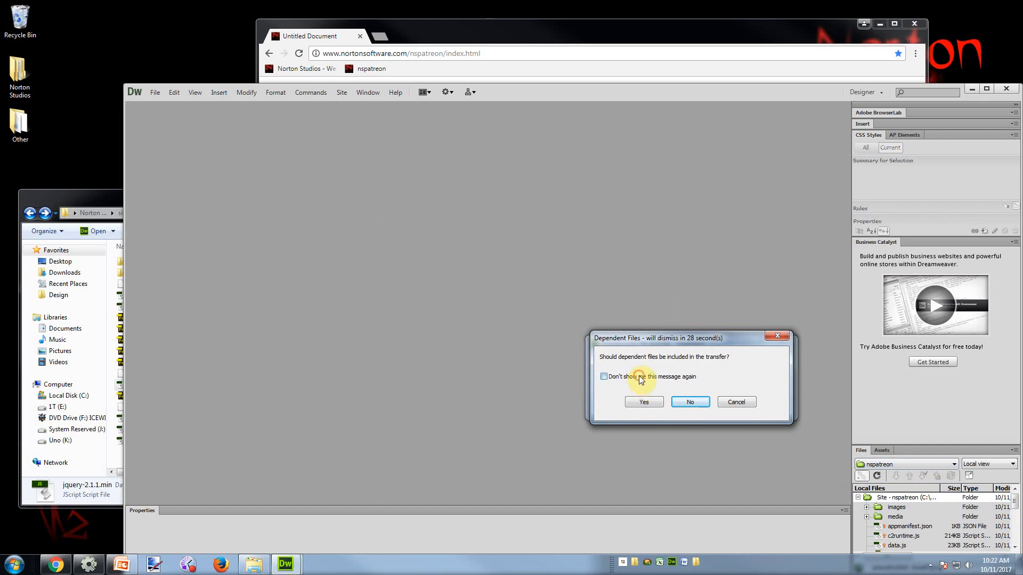
pyautogui.click(644, 402)
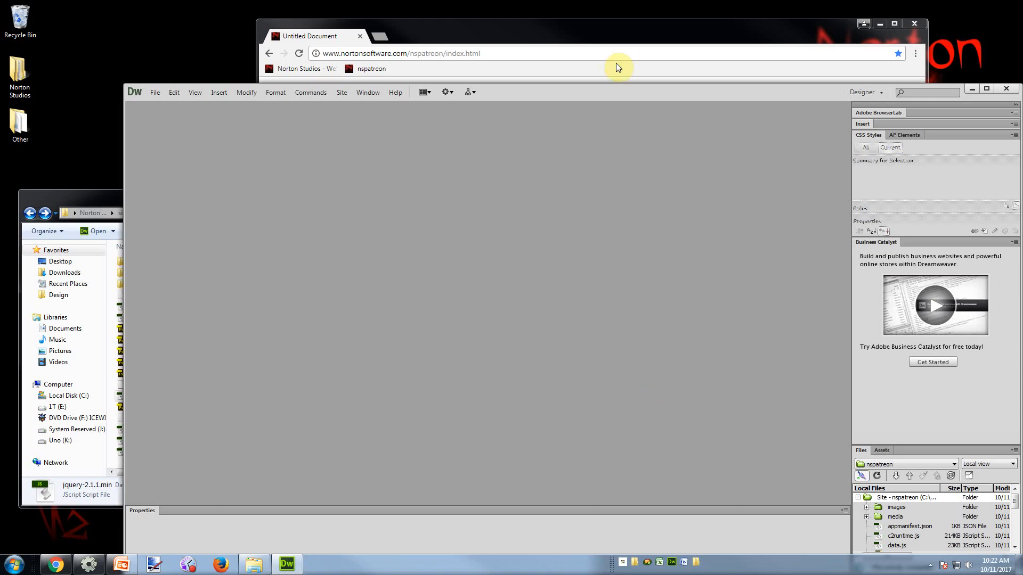
# Switch to Chrome, close the site folder window, and move the browser clear of the desktop's edge
pyautogui.click(526, 58)
pyautogui.click(382, 71)
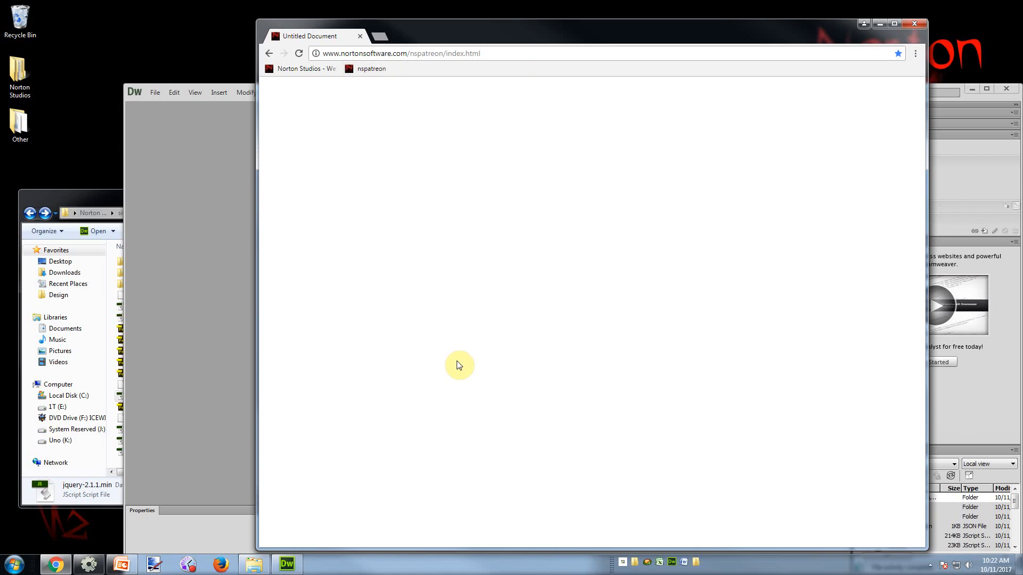
pyautogui.moveTo(454, 32); pyautogui.dragTo(466, 26)
pyautogui.click(56, 212)
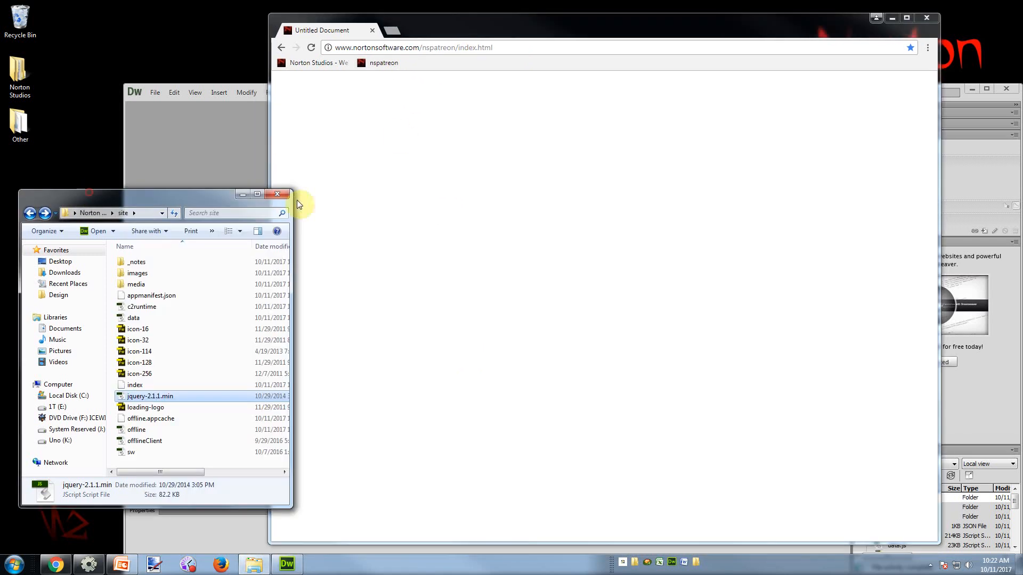
pyautogui.click(277, 194)
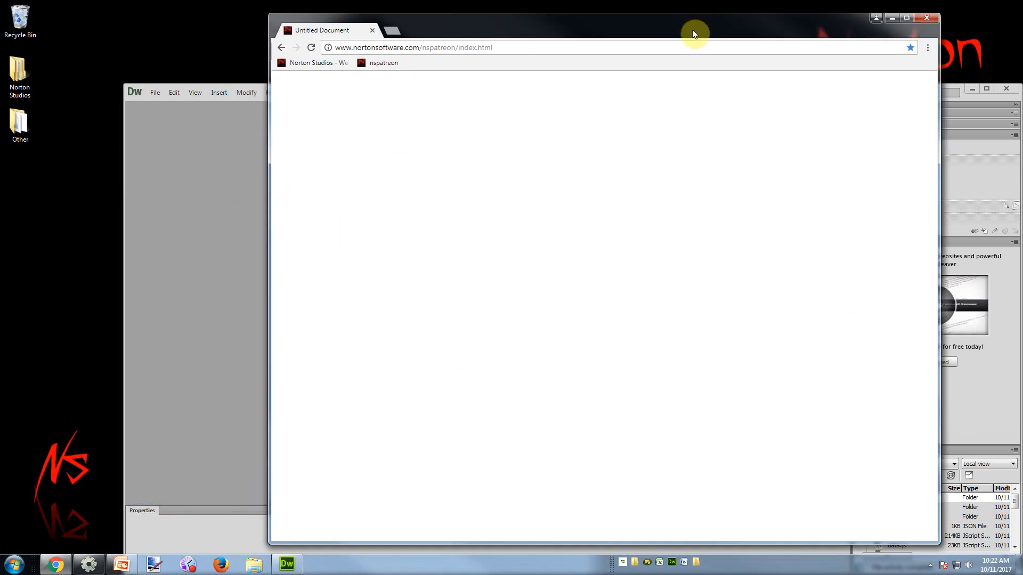
pyautogui.moveTo(694, 21); pyautogui.dragTo(617, 39)
pyautogui.click(482, 149)
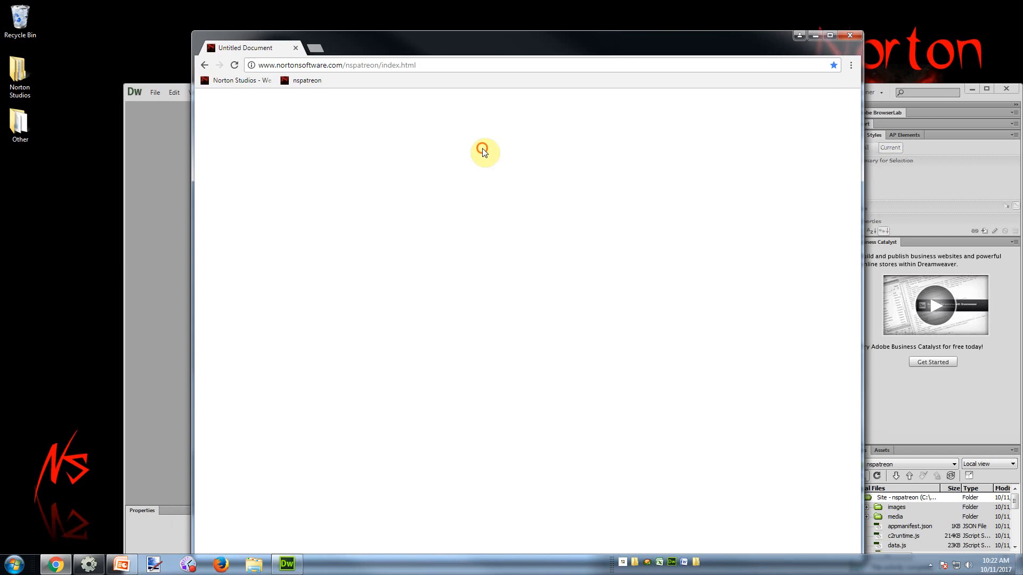
pyautogui.click(446, 66)
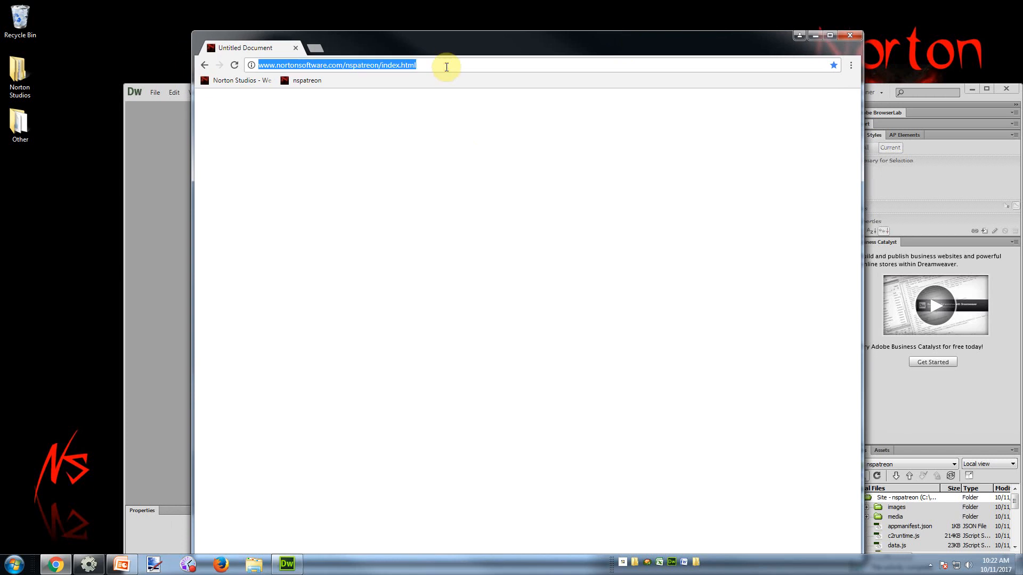
pyautogui.press('Return')
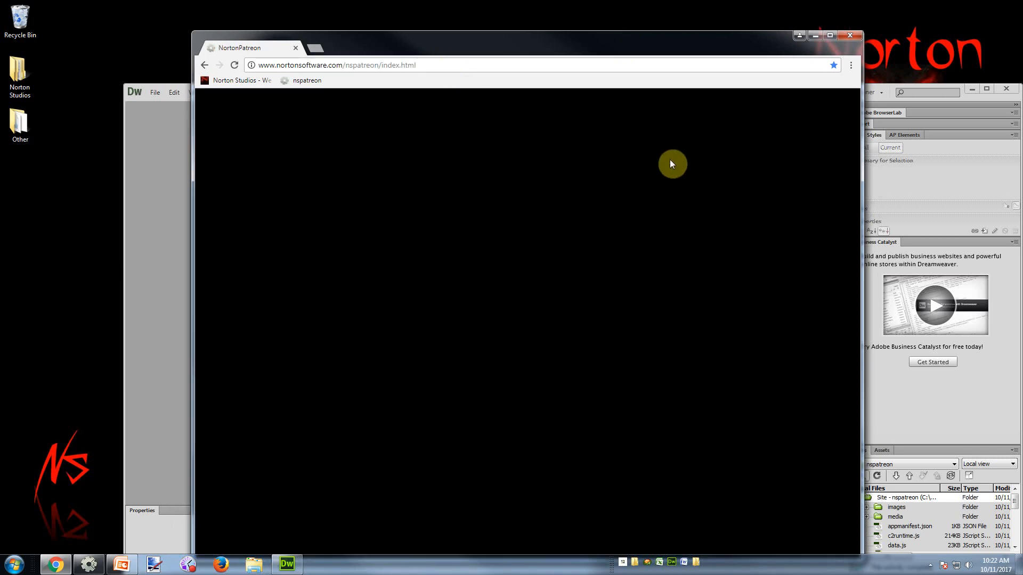
pyautogui.click(570, 38)
pyautogui.press('F11')
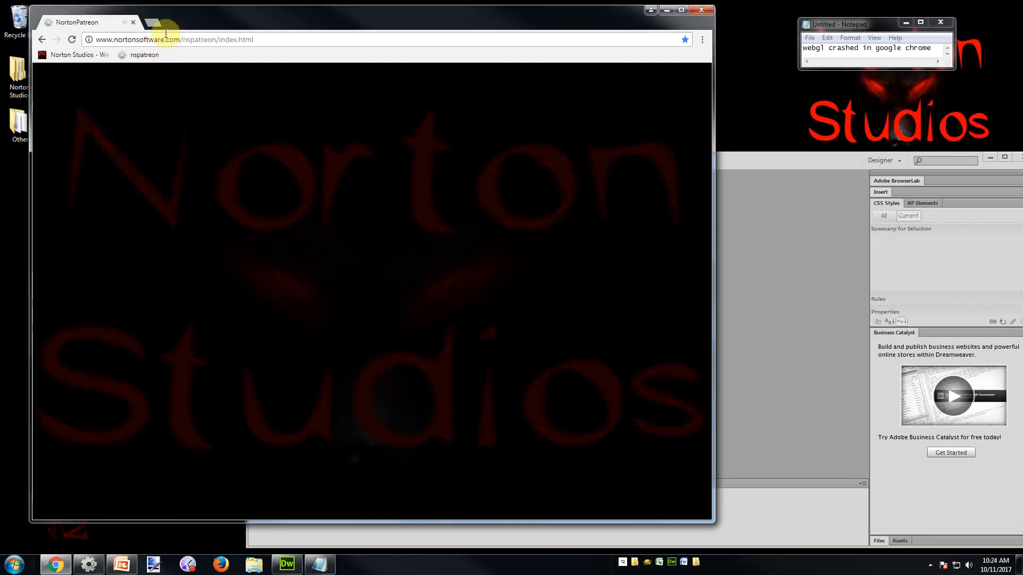
# Open an extra blank tab, visit the Norton Studios homepage, and reload the nspatreon game in the first tab
pyautogui.click(151, 22)
pyautogui.click(79, 22)
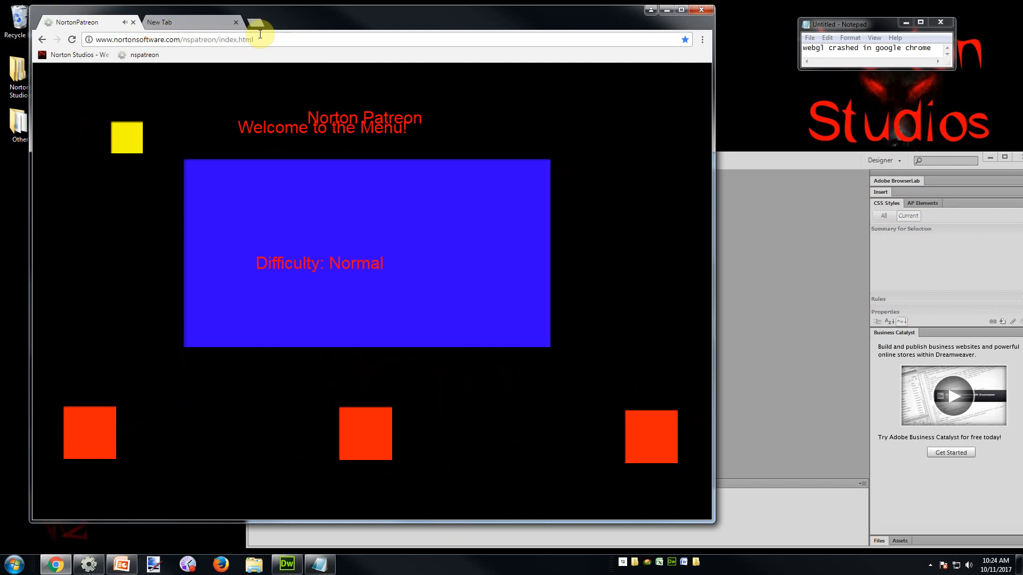
pyautogui.click(74, 54)
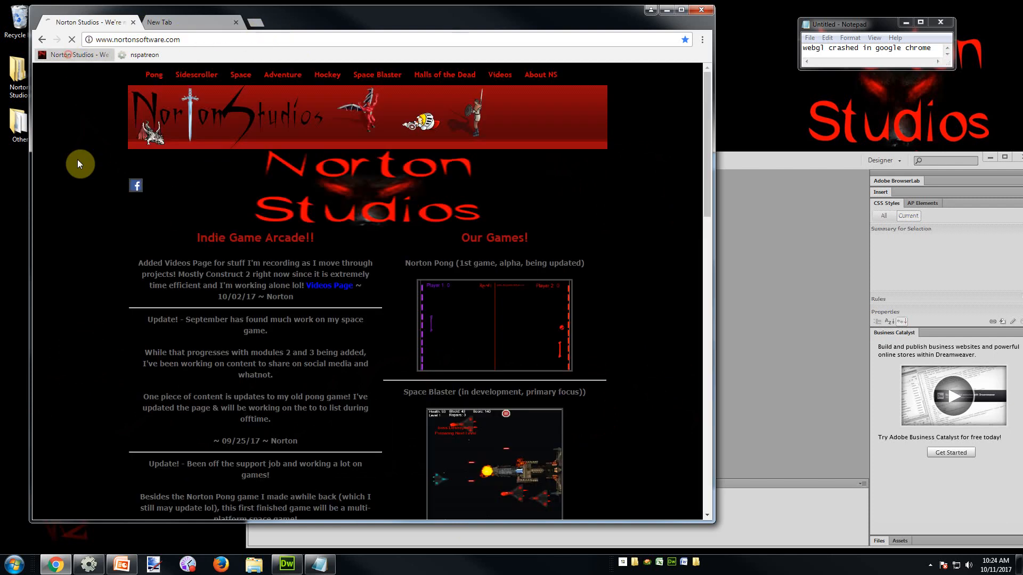
pyautogui.click(140, 57)
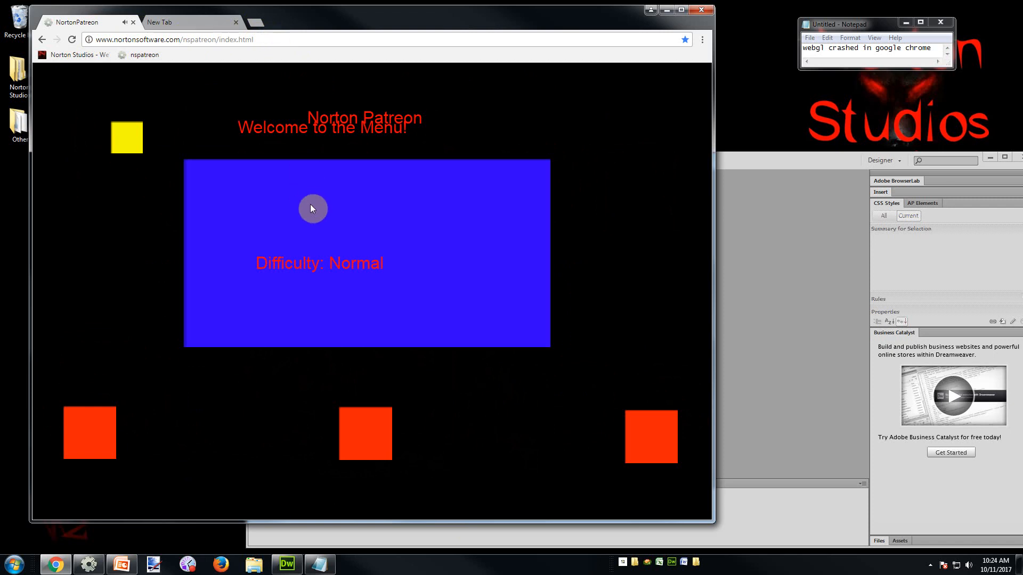
# Go from the Norton Studios homepage to the Norton Pong page, look through it, and launch the game
pyautogui.click(75, 55)
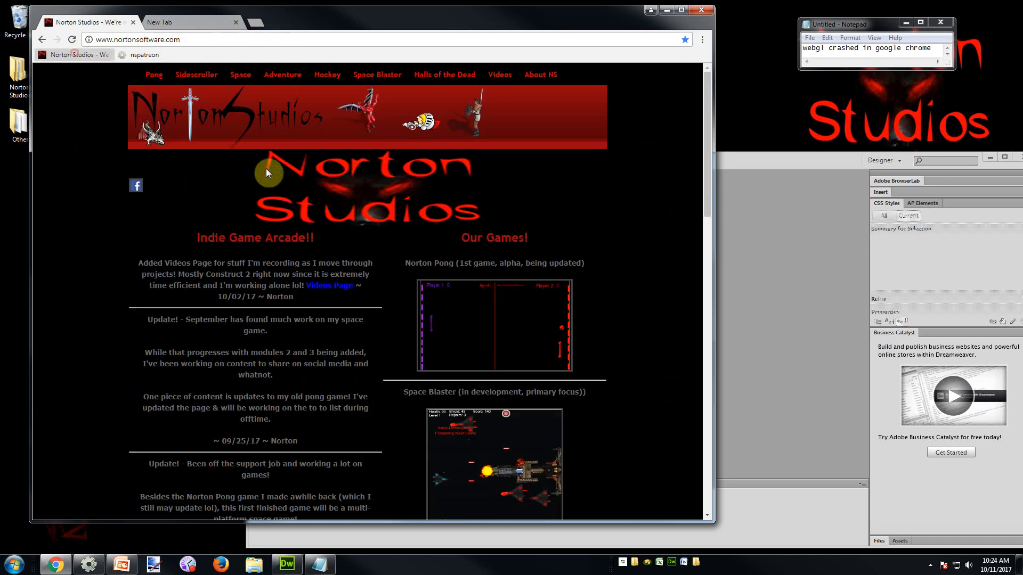
pyautogui.click(503, 312)
pyautogui.scroll(-15, 426, 282)
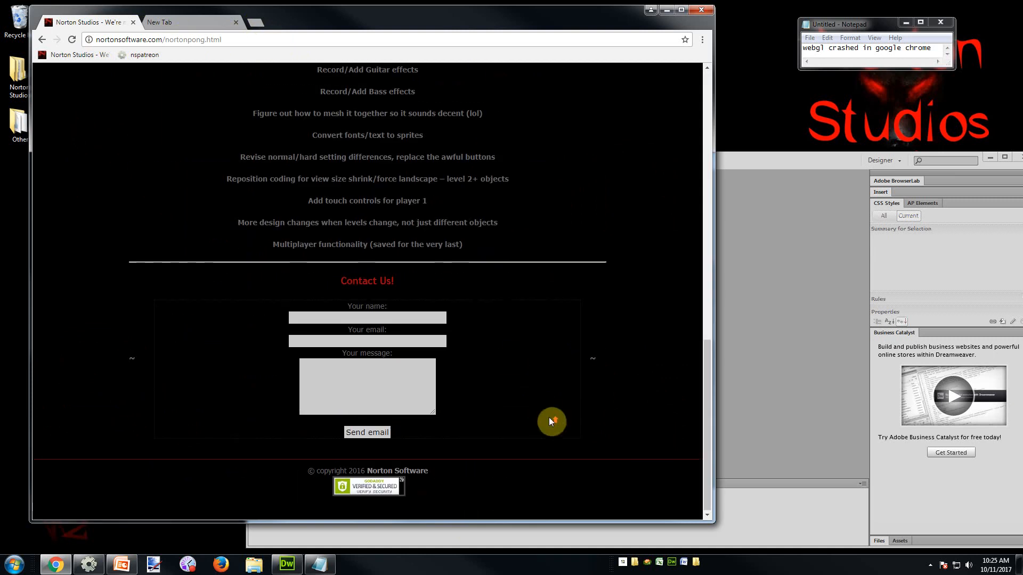
pyautogui.scroll(8, 550, 418)
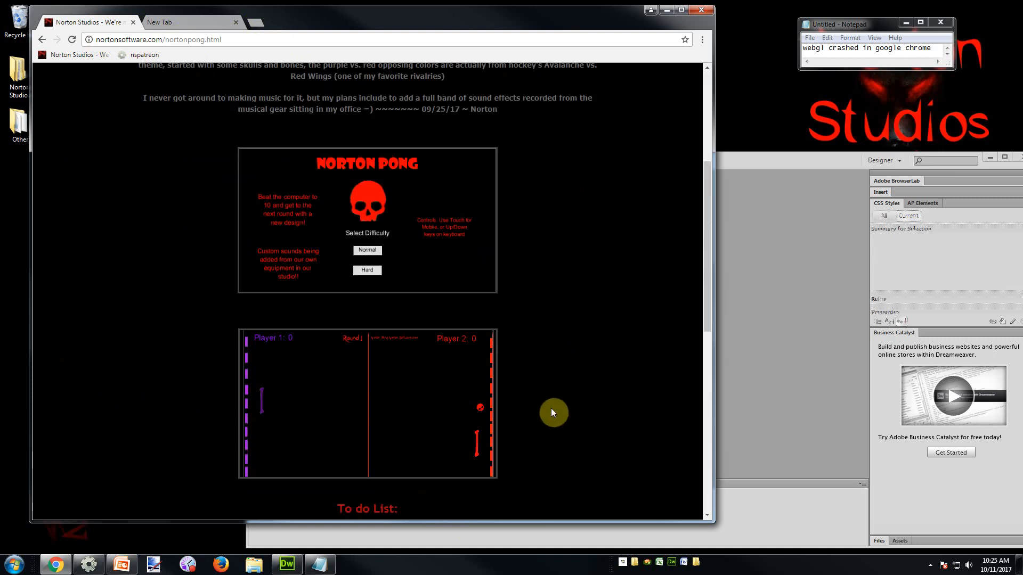
pyautogui.click(378, 190)
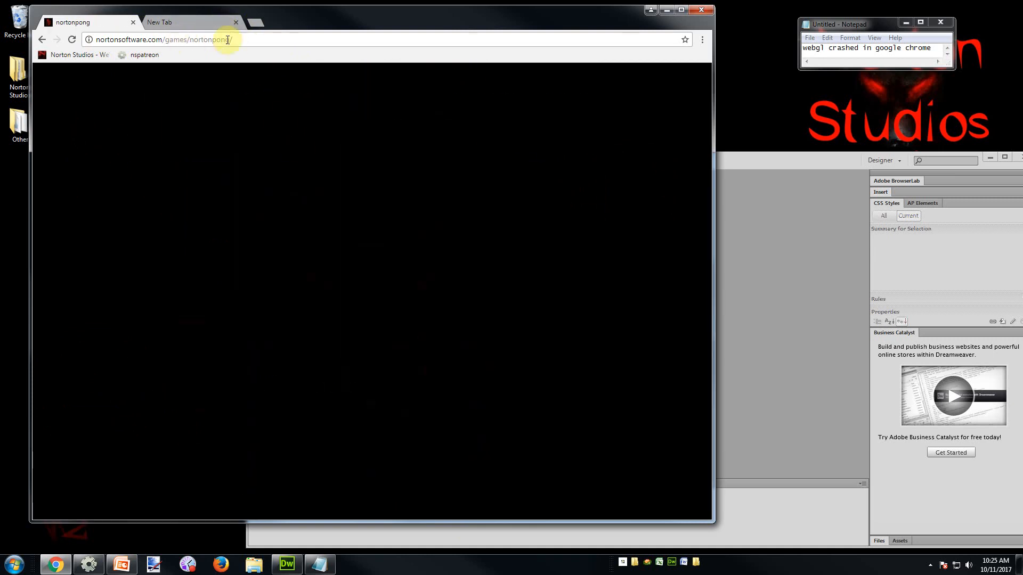
# Close the Norton Pong tab and the remaining blank tab
pyautogui.click(131, 22)
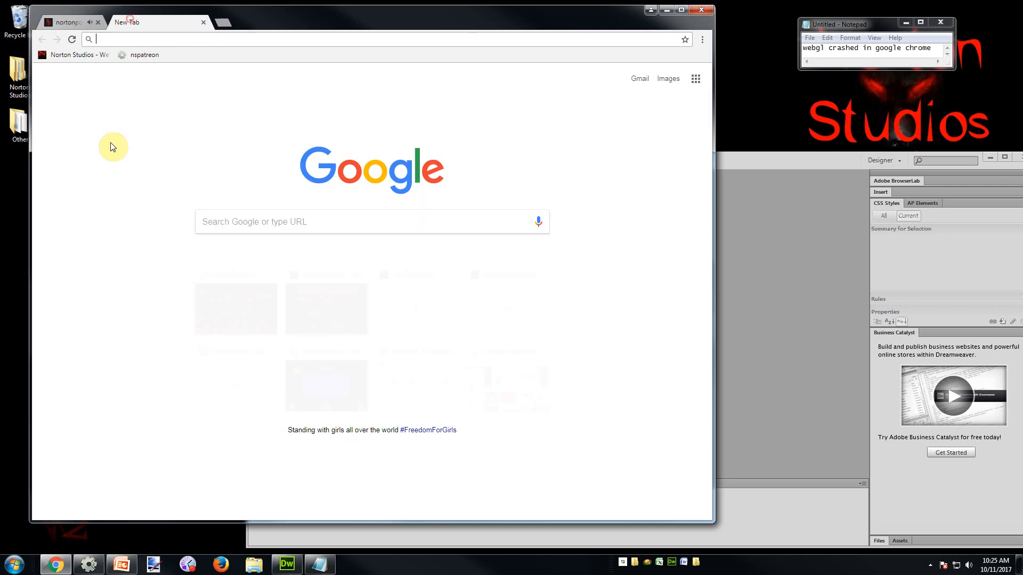
pyautogui.click(98, 22)
pyautogui.click(136, 23)
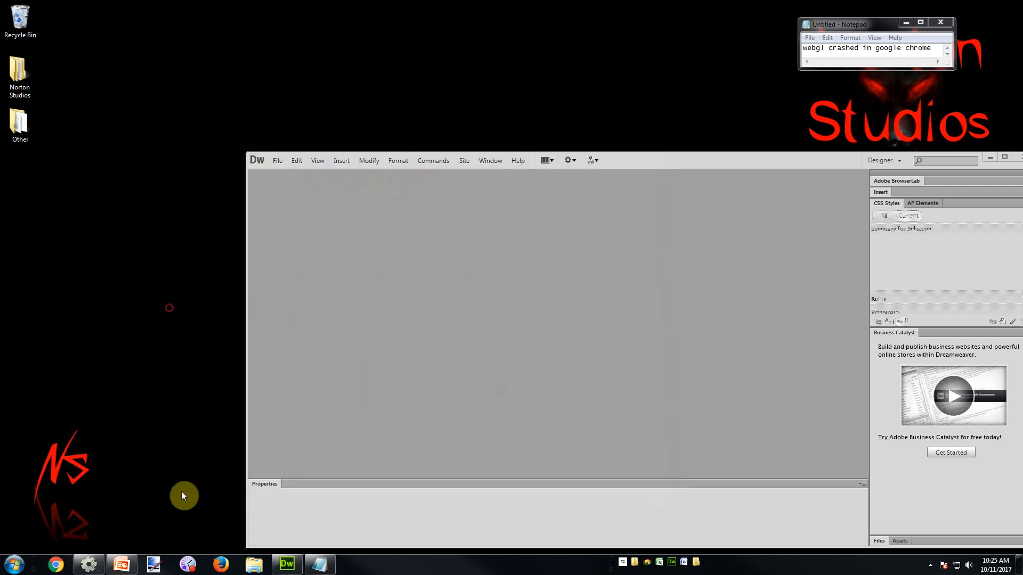
# Restart Chrome, add a second blank tab, and load the nspatreon game in the first tab
pyautogui.click(55, 564)
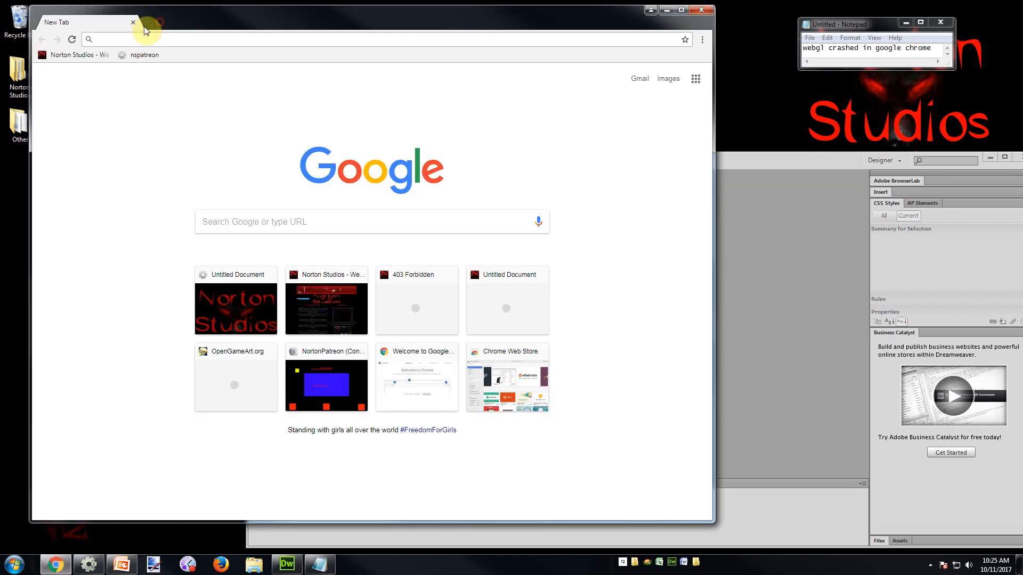
pyautogui.click(145, 24)
pyautogui.click(125, 24)
pyautogui.click(144, 55)
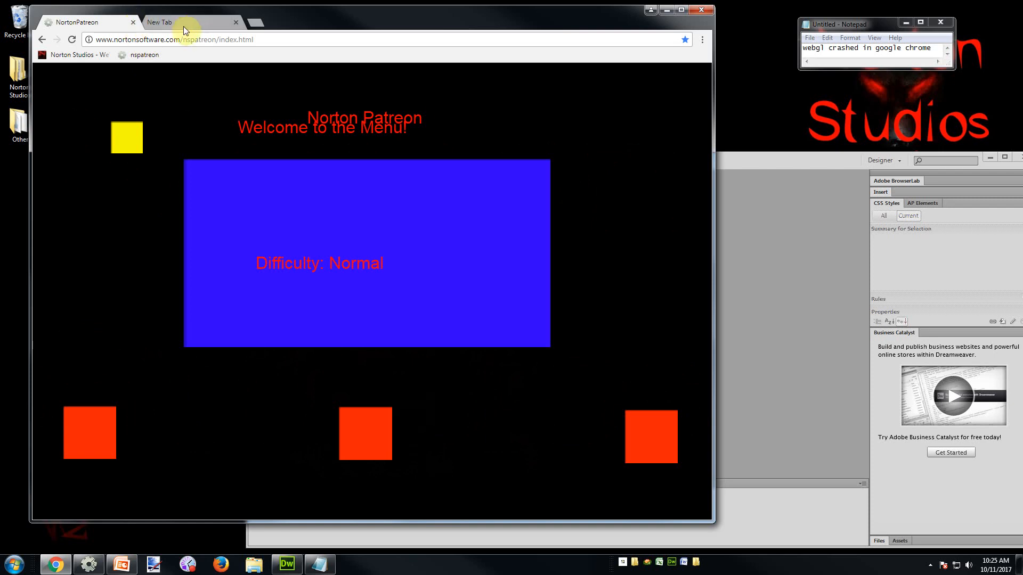
# Close both browser tabs, refresh the desktop, and close Dreamweaver
pyautogui.click(134, 23)
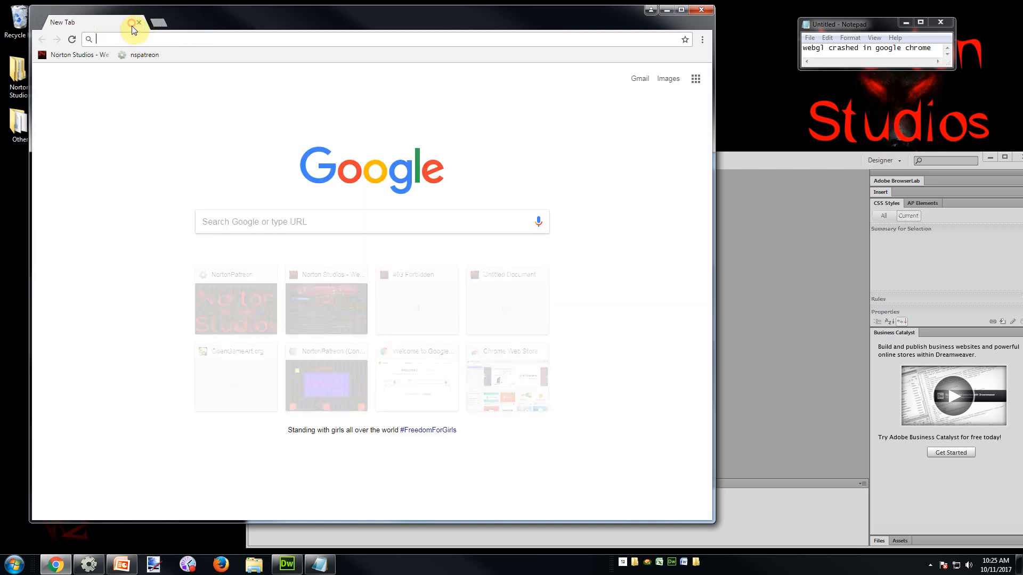
pyautogui.click(133, 23)
pyautogui.rightClick(147, 109)
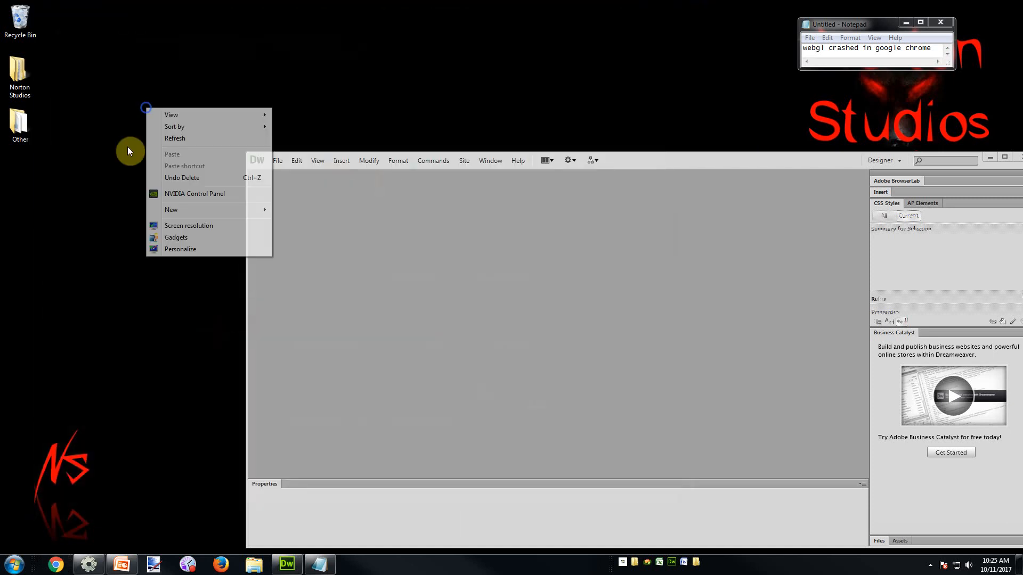
pyautogui.click(179, 139)
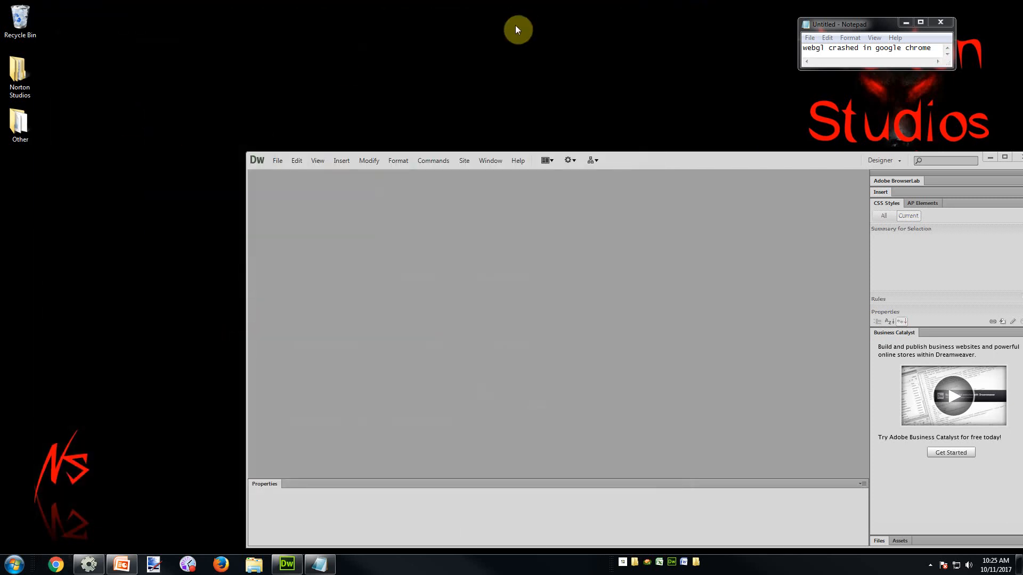
pyautogui.moveTo(671, 167); pyautogui.dragTo(603, 80)
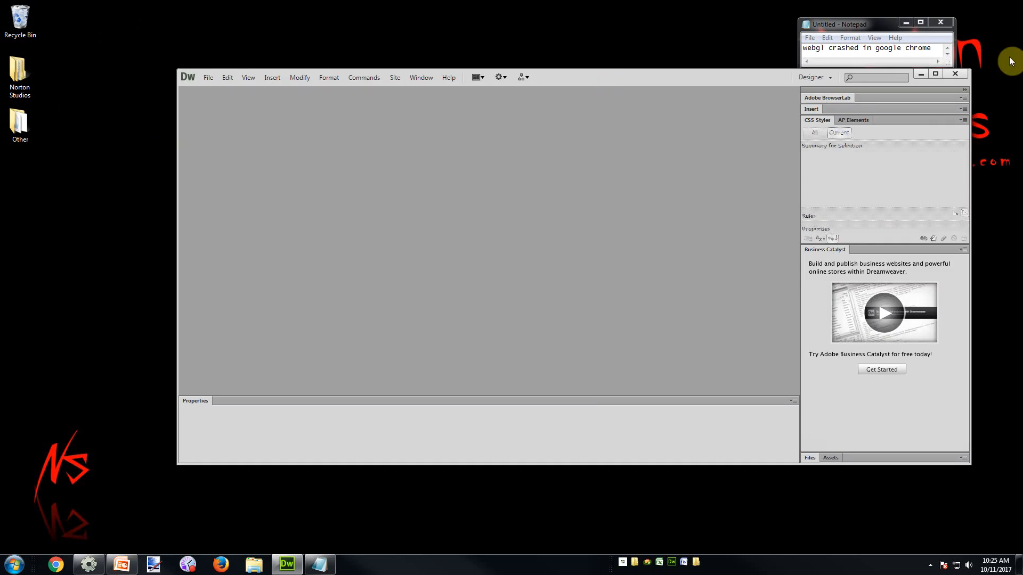
pyautogui.click(958, 73)
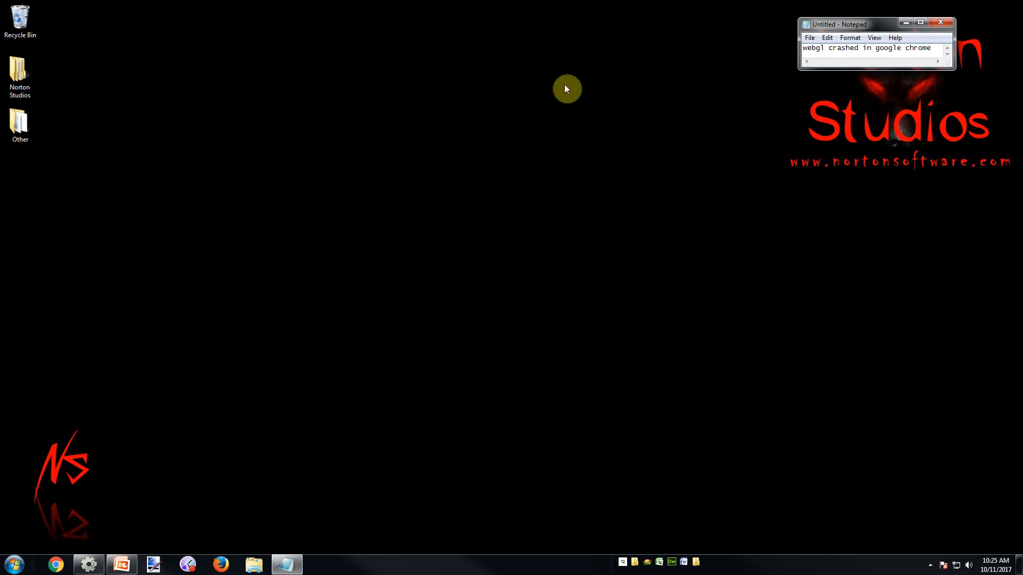
# Permanently empty the Recycle Bin and refresh the desktop
pyautogui.rightClick(459, 156)
pyautogui.click(350, 226)
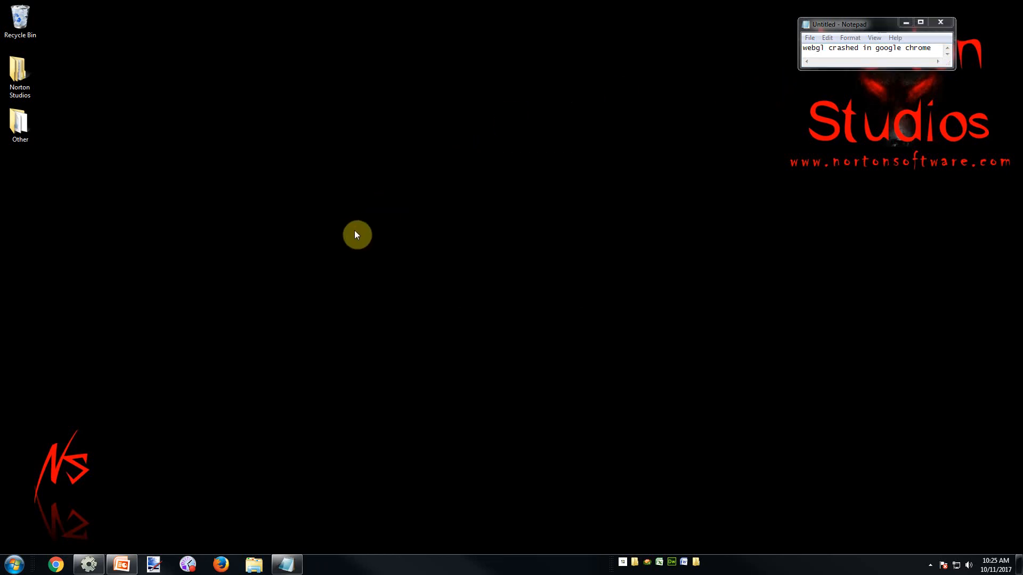
pyautogui.rightClick(20, 16)
pyautogui.click(59, 32)
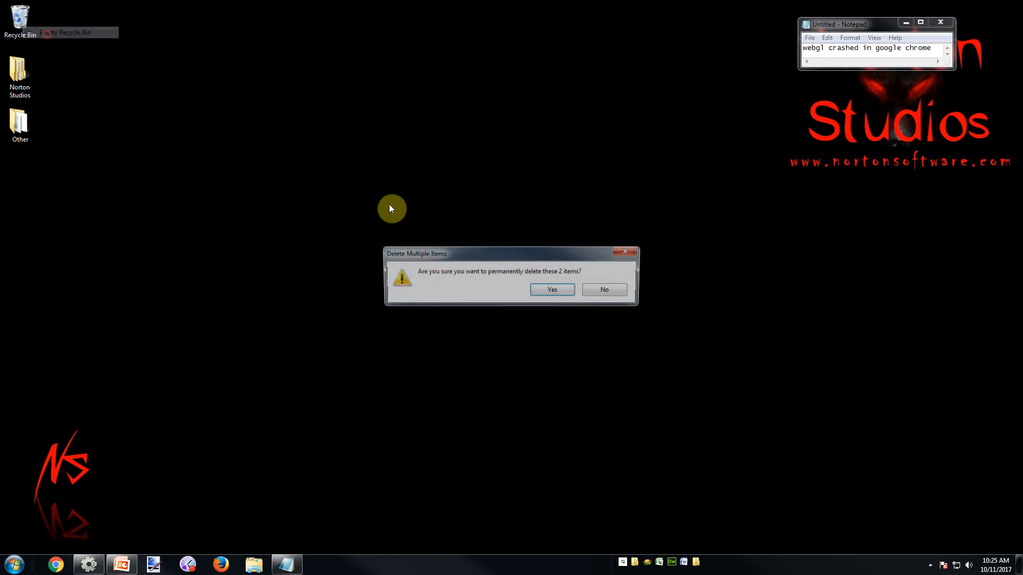
pyautogui.click(556, 290)
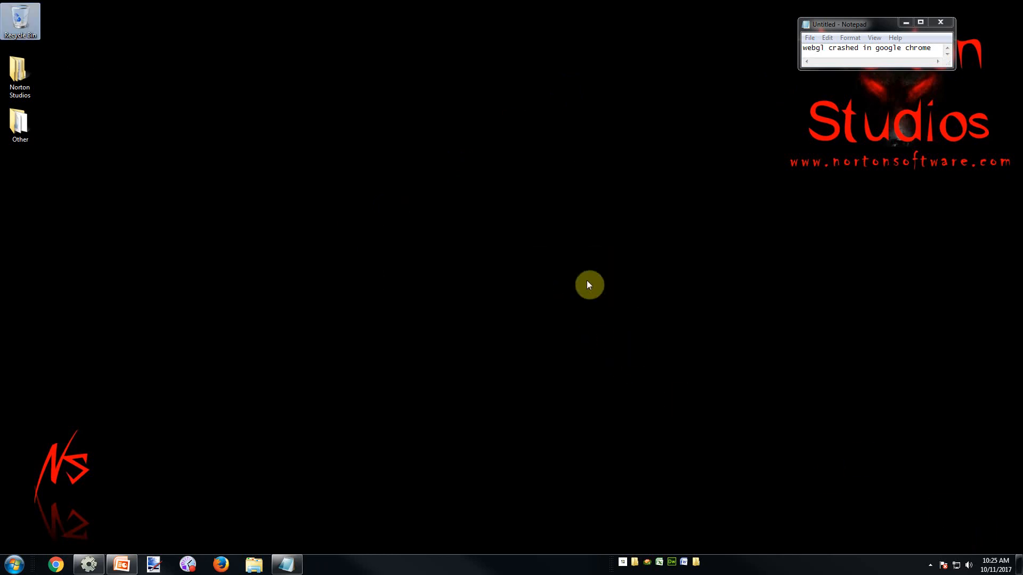
pyautogui.rightClick(413, 169)
pyautogui.click(350, 213)
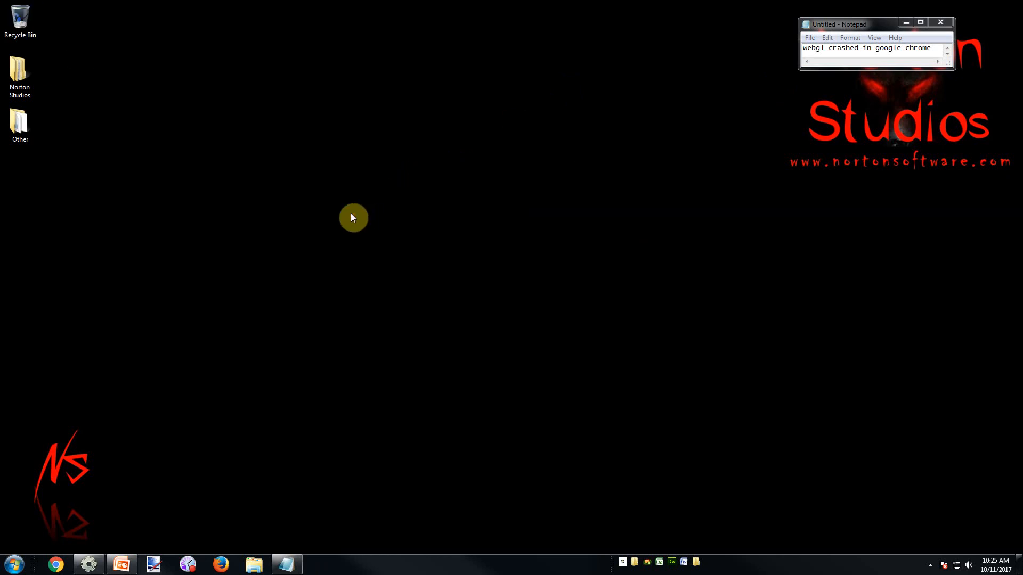